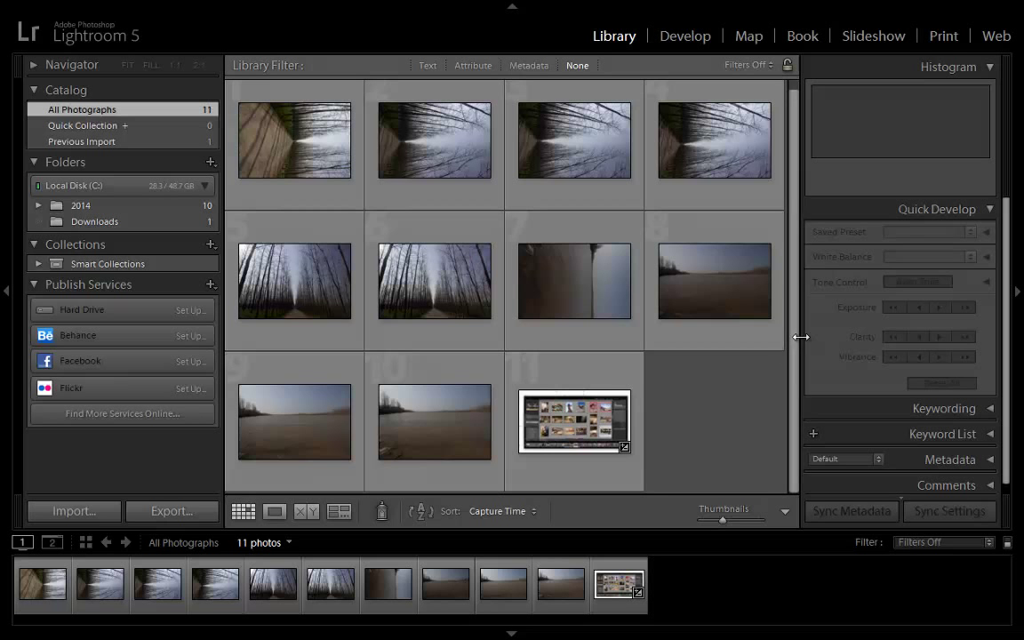
# Rotate photo 5 two quarter turns so its trees appear upside down in the grid.
pyautogui.scroll(1, 791, 320)
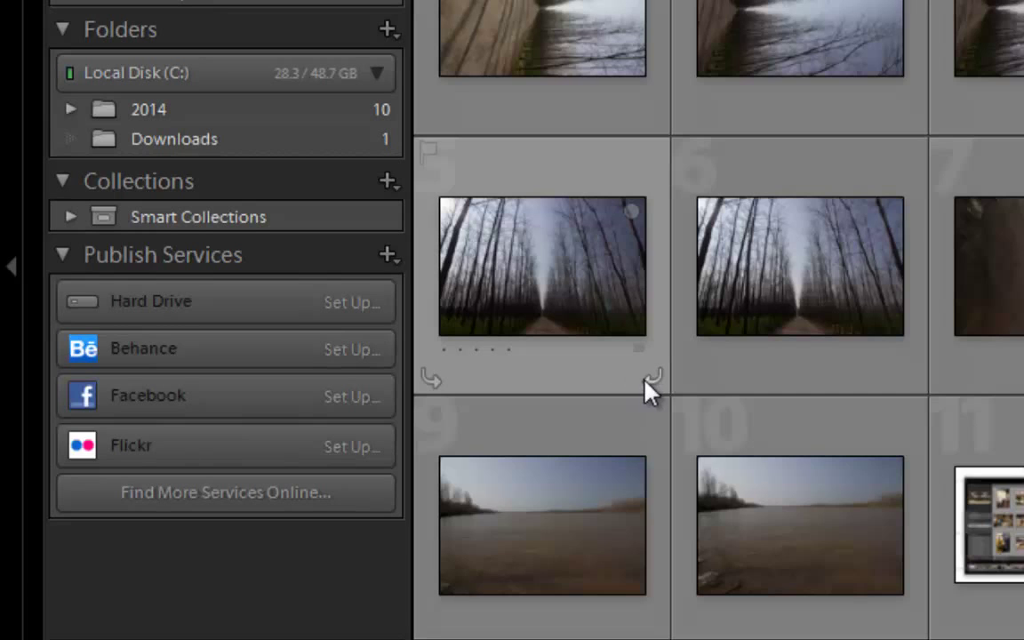
pyautogui.click(650, 391)
pyautogui.click(651, 391)
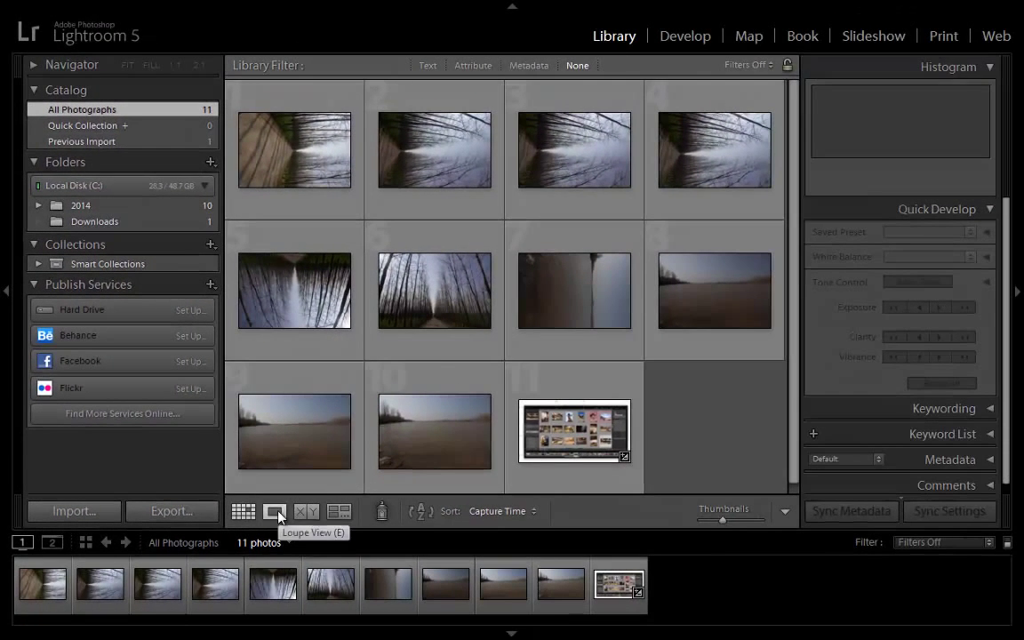
# Show photo 1 in Loupe, rotate it left to portrait, check it at 1:1, then compare with photo 2.
pyautogui.click(276, 512)
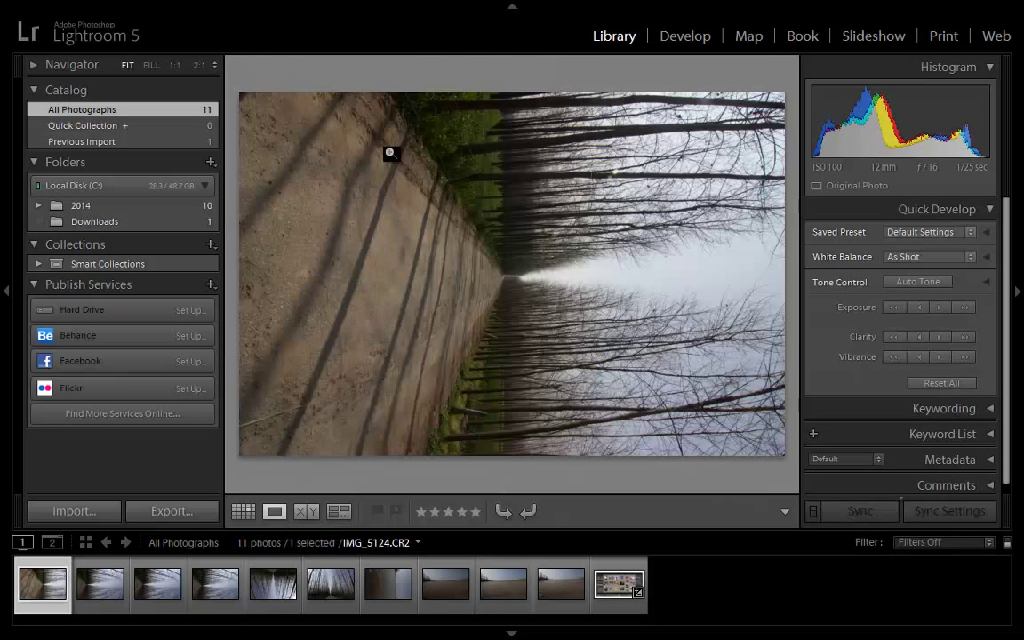
pyautogui.click(511, 518)
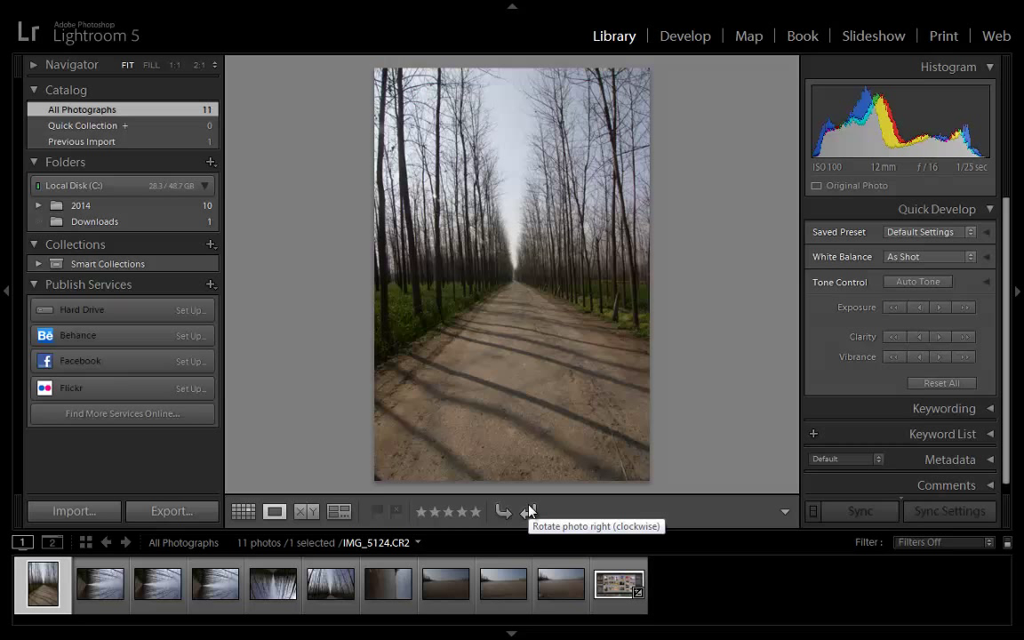
pyautogui.click(524, 298)
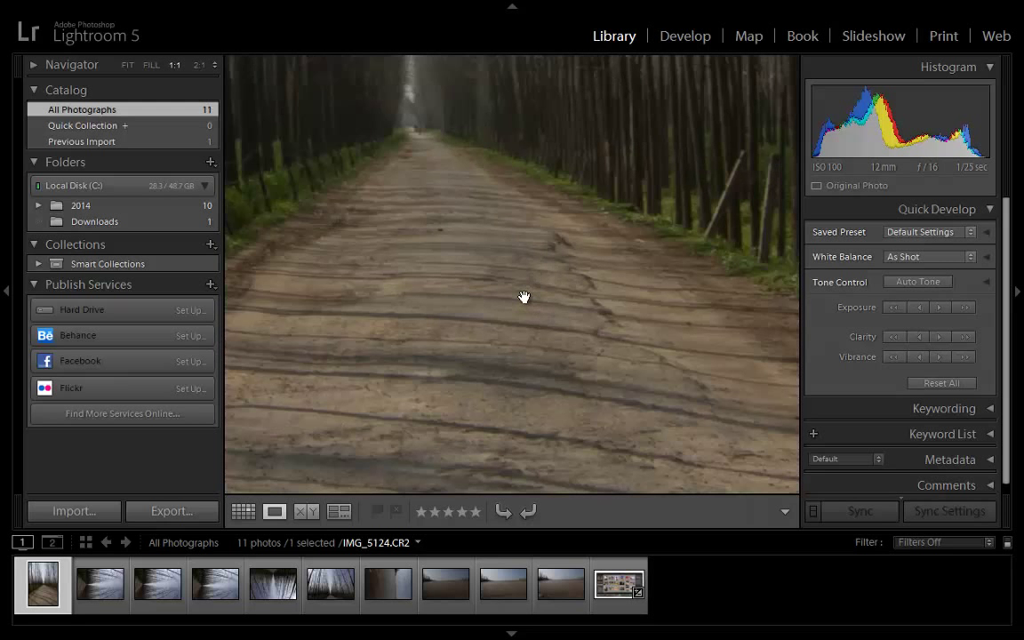
pyautogui.click(461, 152)
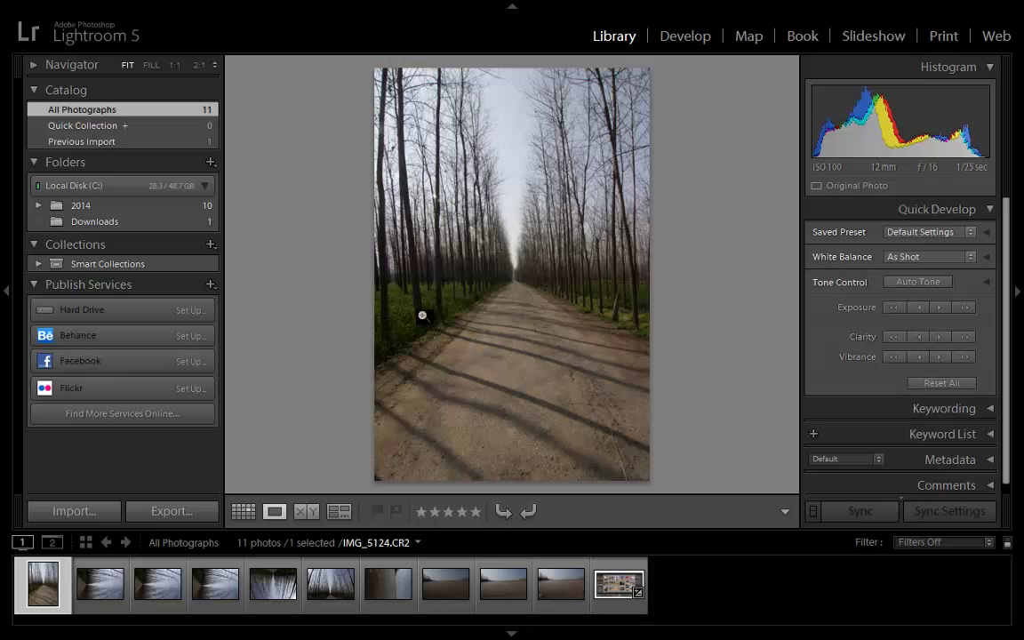
pyautogui.click(311, 513)
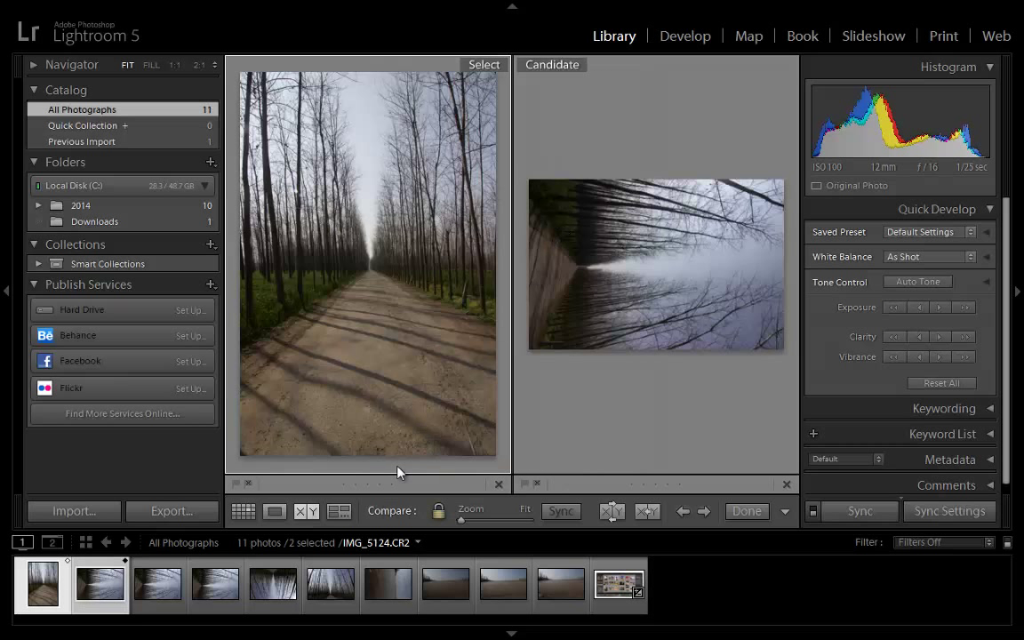
# Survey the first two photos, switching the active photo back and forth between them.
pyautogui.click(351, 517)
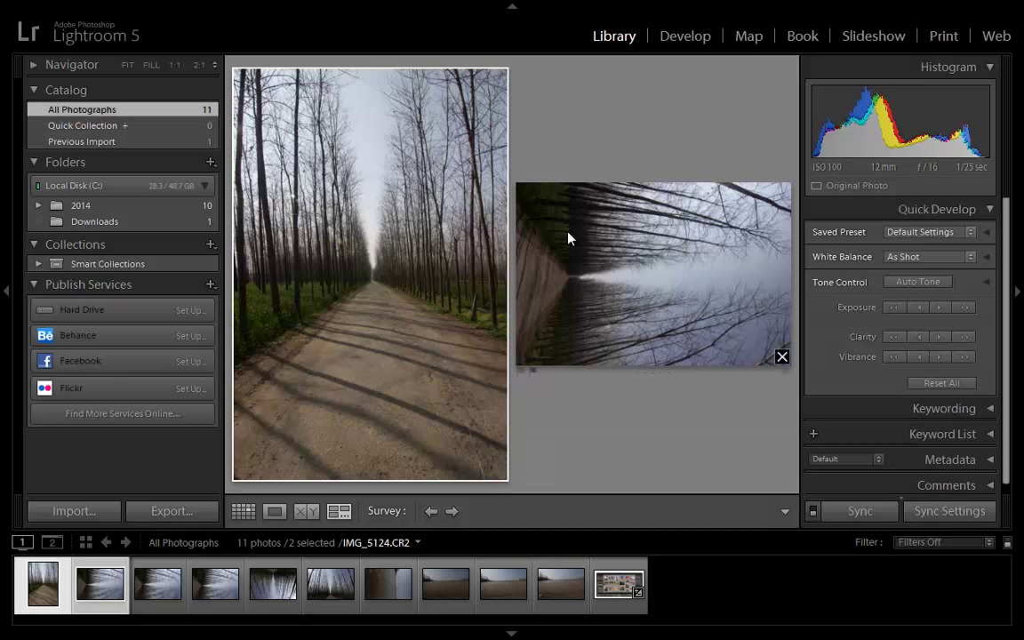
pyautogui.click(591, 238)
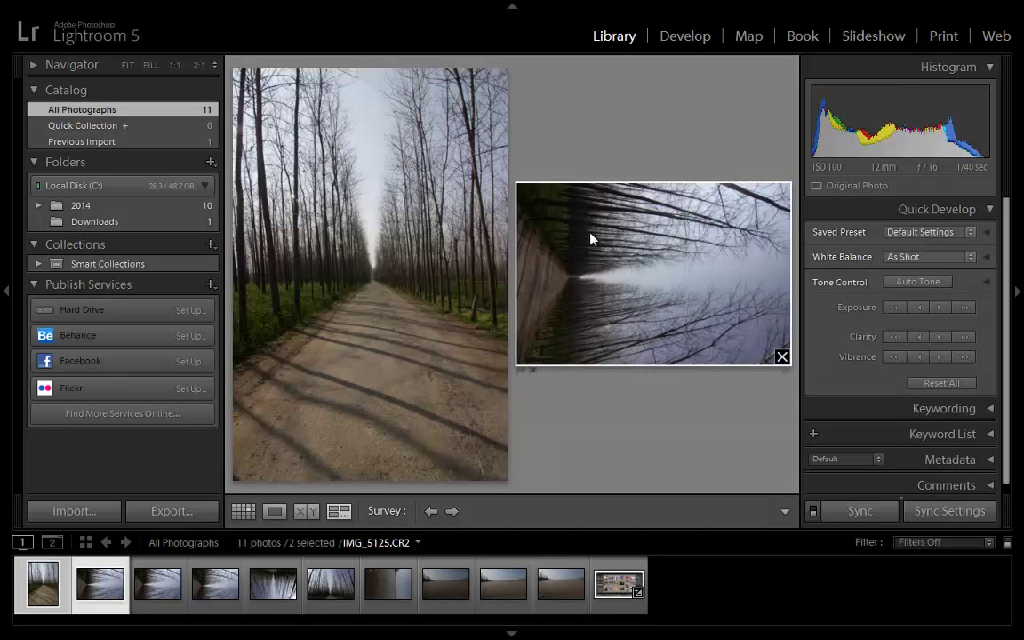
pyautogui.click(489, 236)
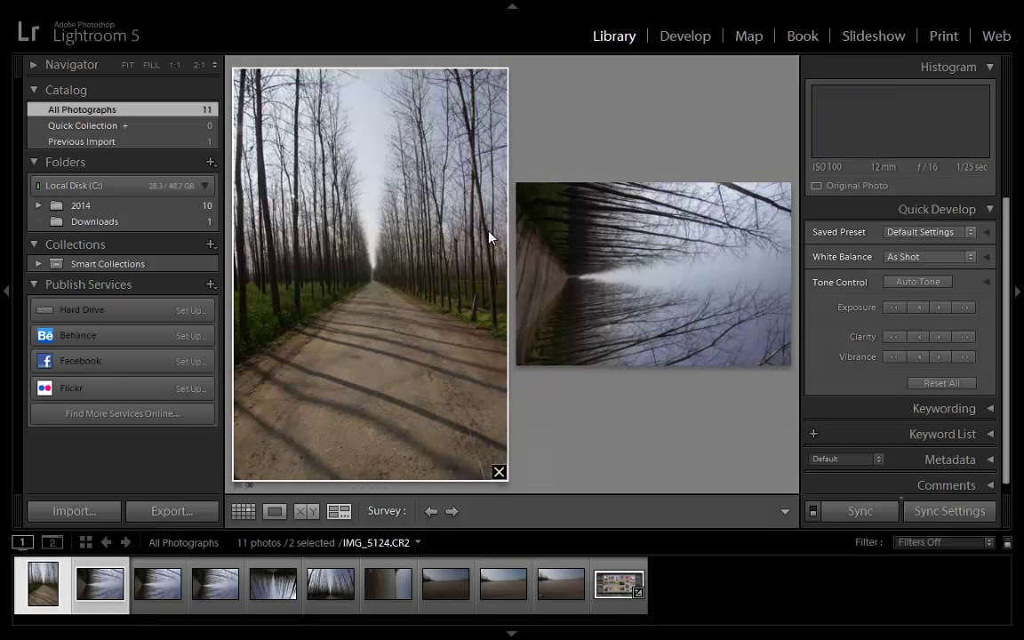
pyautogui.click(601, 237)
pyautogui.click(464, 240)
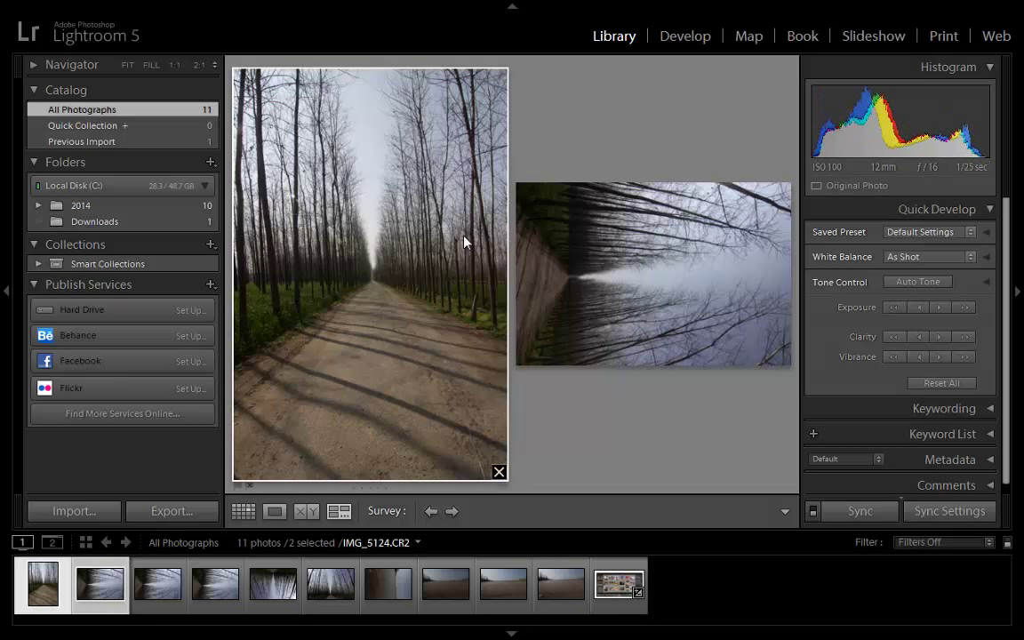
pyautogui.click(434, 513)
pyautogui.click(434, 515)
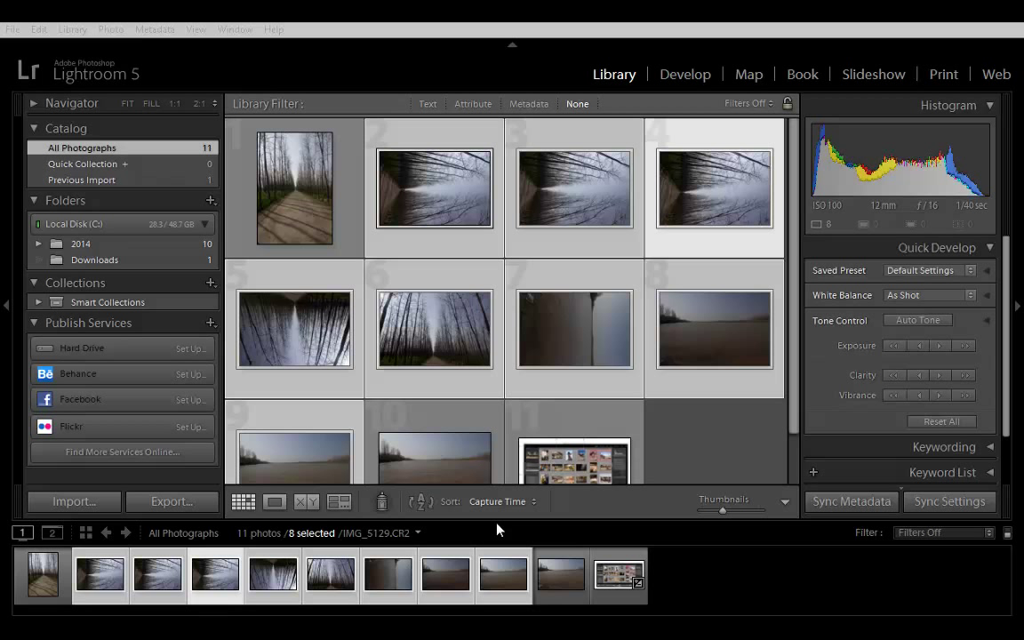
# Deselect all photos and collapse and re-expand the Catalog panel.
pyautogui.click(711, 455)
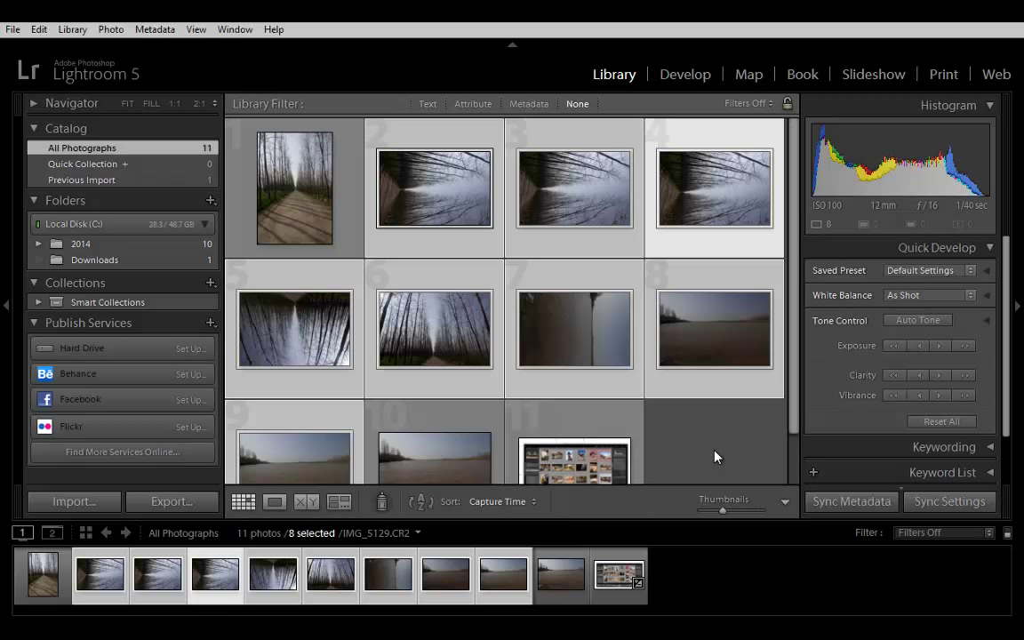
pyautogui.click(710, 455)
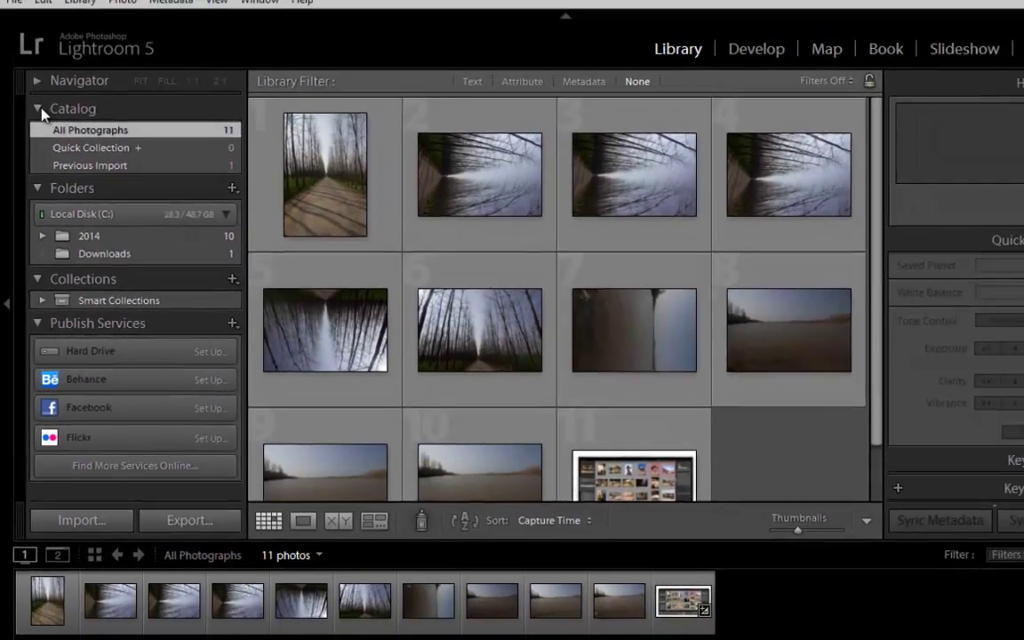
pyautogui.click(39, 110)
pyautogui.click(40, 109)
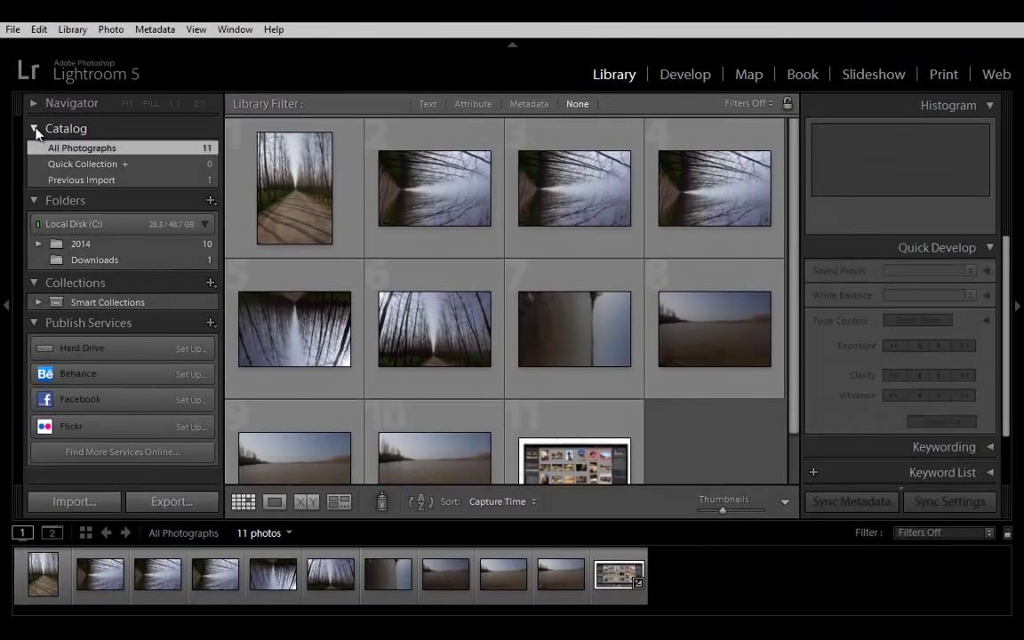
pyautogui.click(39, 109)
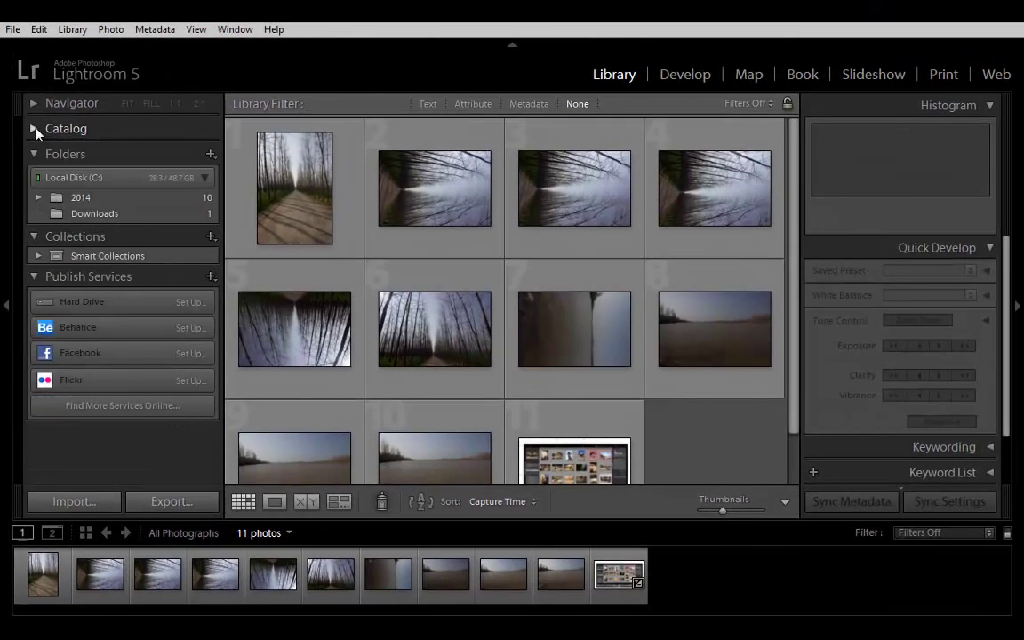
pyautogui.click(36, 130)
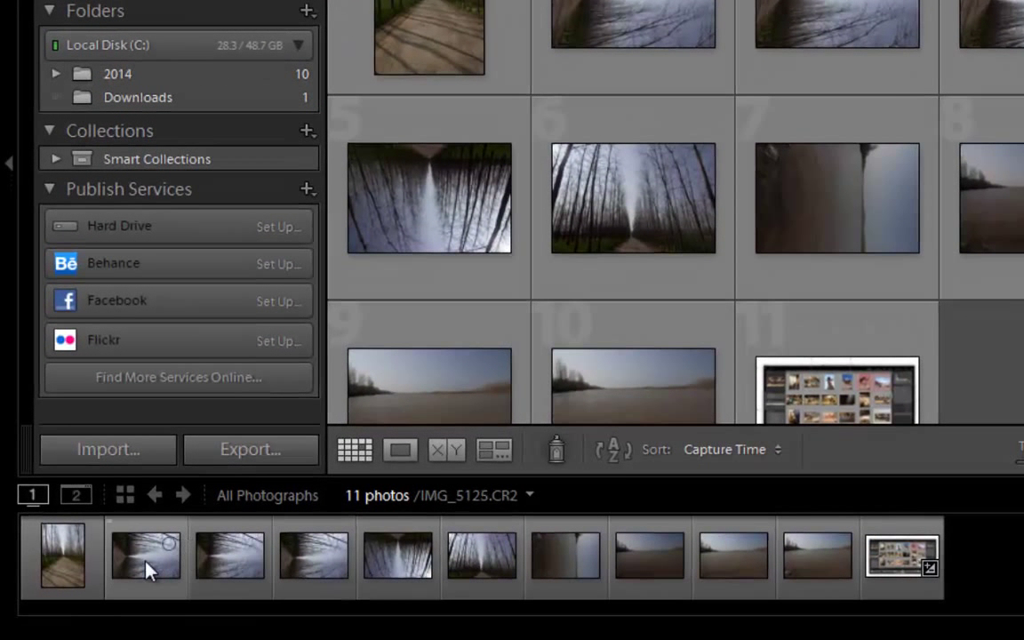
# Try selecting photos 2 through 6 plus 8, 10 and 7, then deselect them all.
pyautogui.click(147, 569)
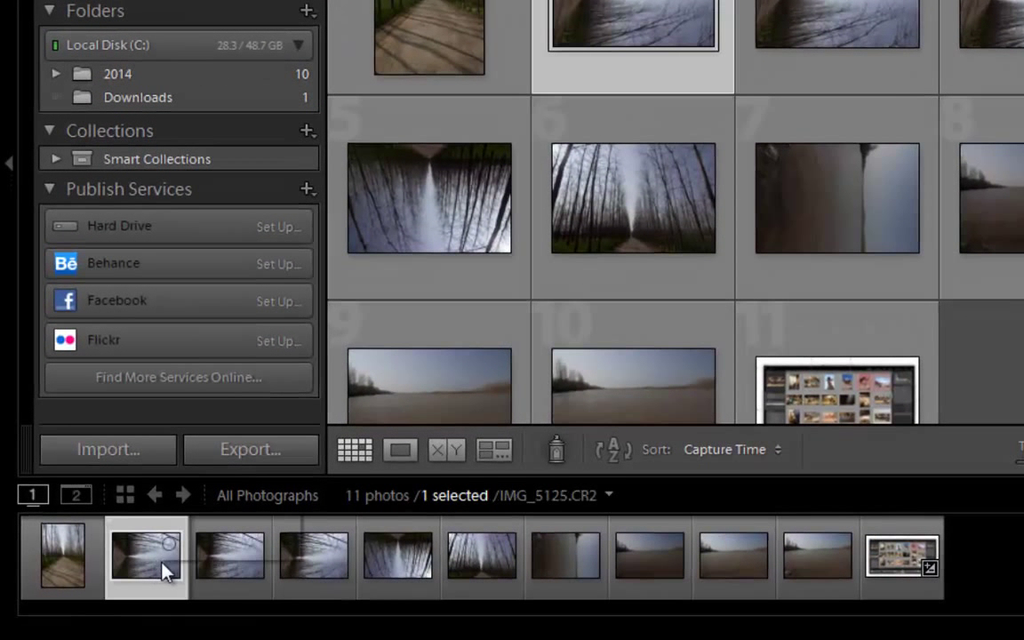
pyautogui.keyDown('shift'); pyautogui.click(494, 565); pyautogui.keyUp('shift')
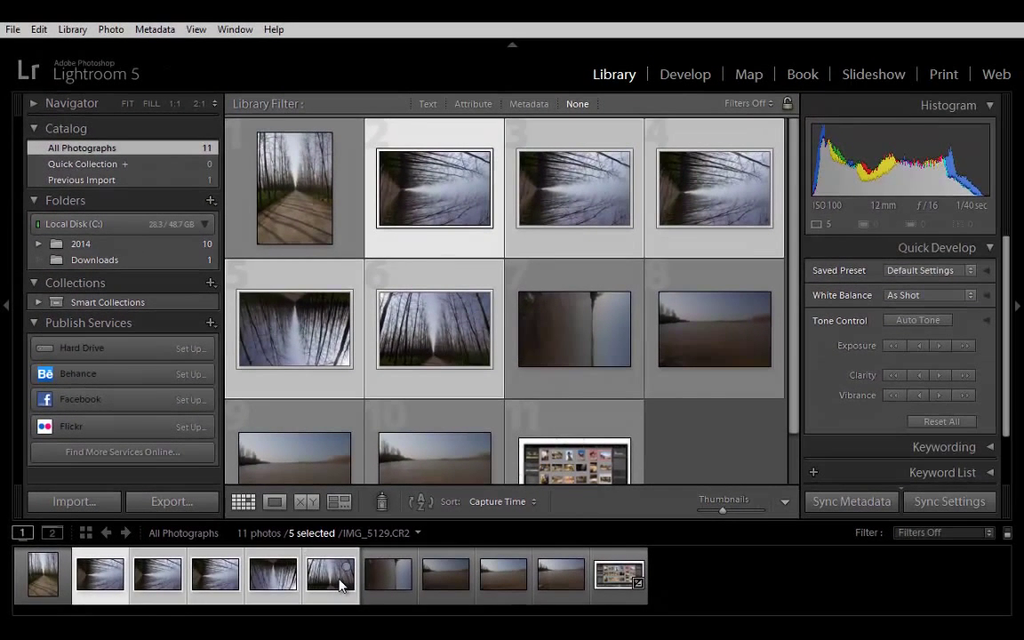
pyautogui.keyDown('ctrl'); pyautogui.click(447, 584); pyautogui.keyUp('ctrl')
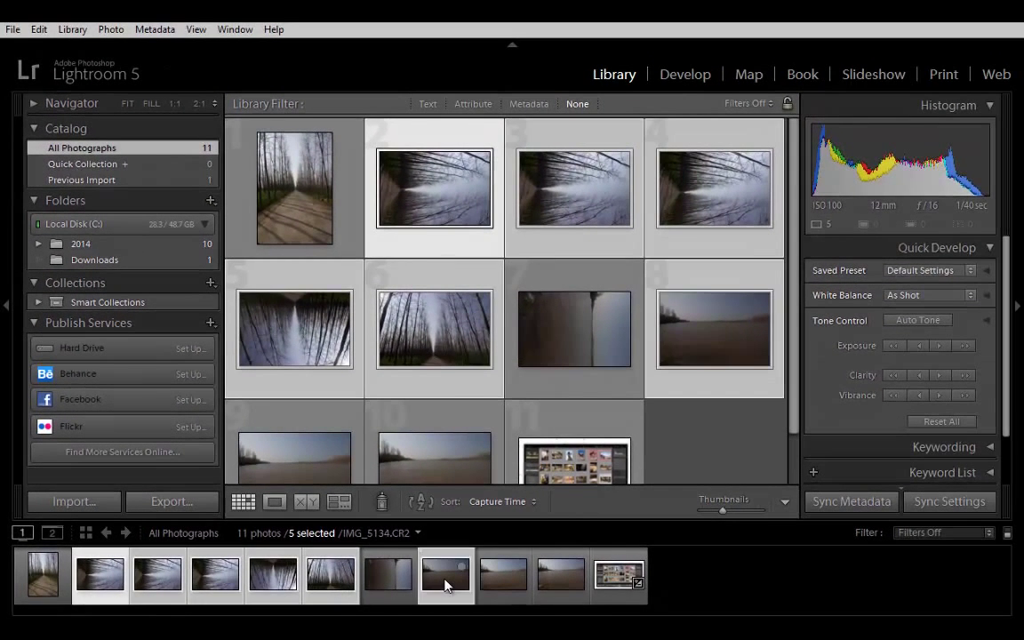
pyautogui.keyDown('ctrl'); pyautogui.click(563, 588); pyautogui.keyUp('ctrl')
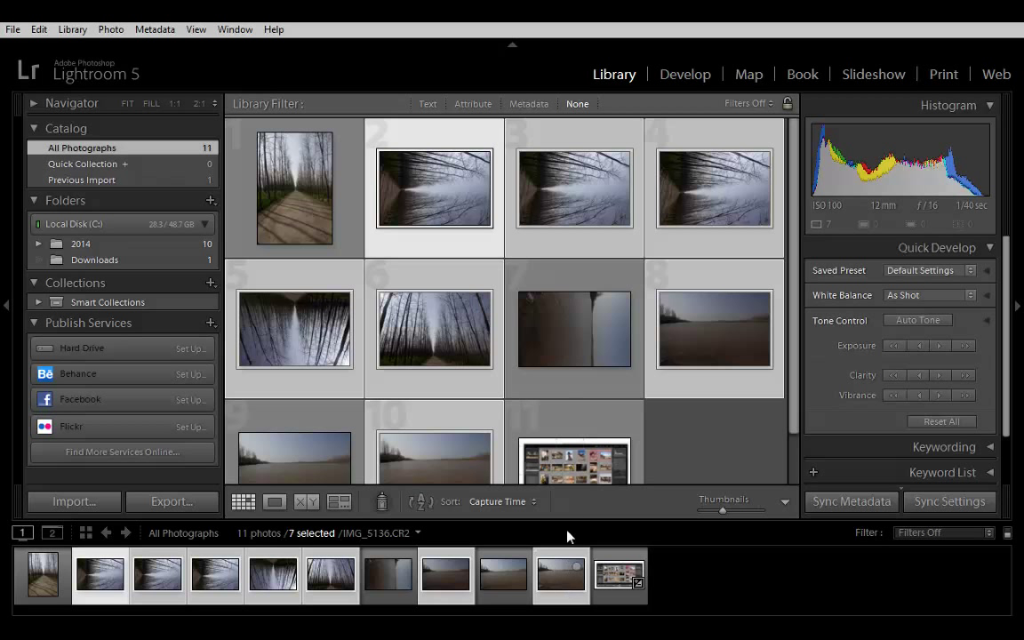
pyautogui.keyDown('ctrl'); pyautogui.click(569, 333); pyautogui.keyUp('ctrl')
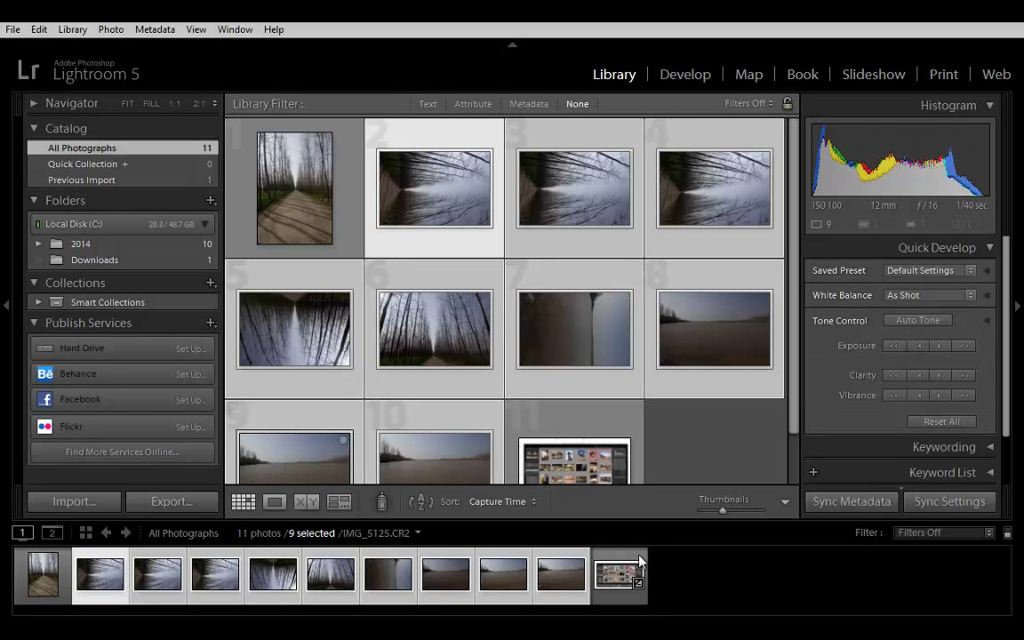
pyautogui.click(711, 452)
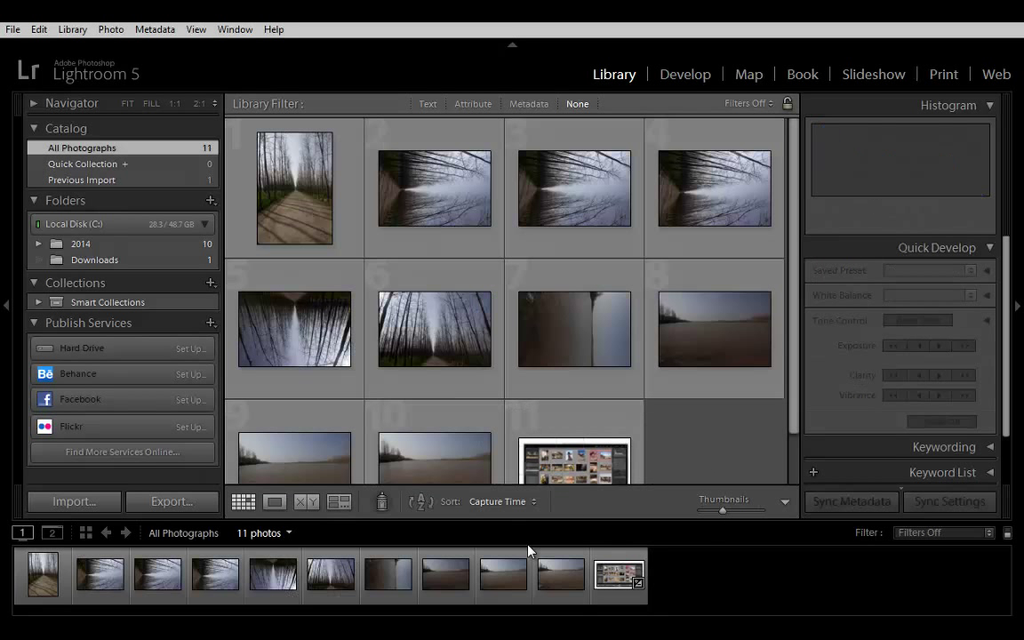
# Select photos 9, 8, 5, 4 and 3 together in the filmstrip.
pyautogui.click(503, 574)
pyautogui.keyDown('ctrl'); pyautogui.click(447, 576); pyautogui.keyUp('ctrl')
pyautogui.keyDown('ctrl'); pyautogui.click(293, 583); pyautogui.keyUp('ctrl')
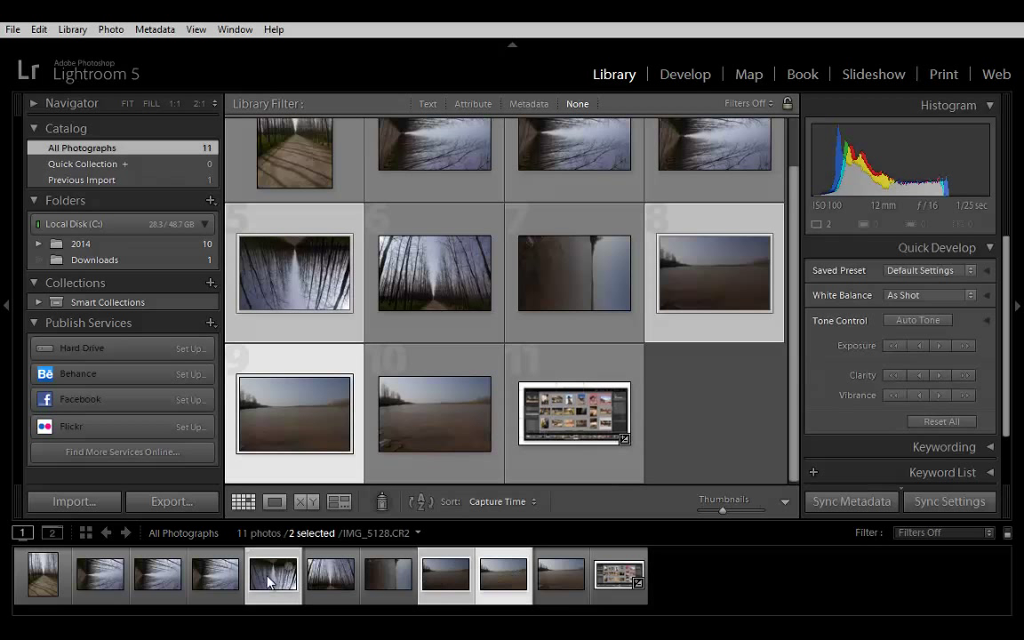
pyautogui.keyDown('ctrl'); pyautogui.click(197, 574); pyautogui.keyUp('ctrl')
pyautogui.keyDown('ctrl'); pyautogui.click(156, 579); pyautogui.keyUp('ctrl')
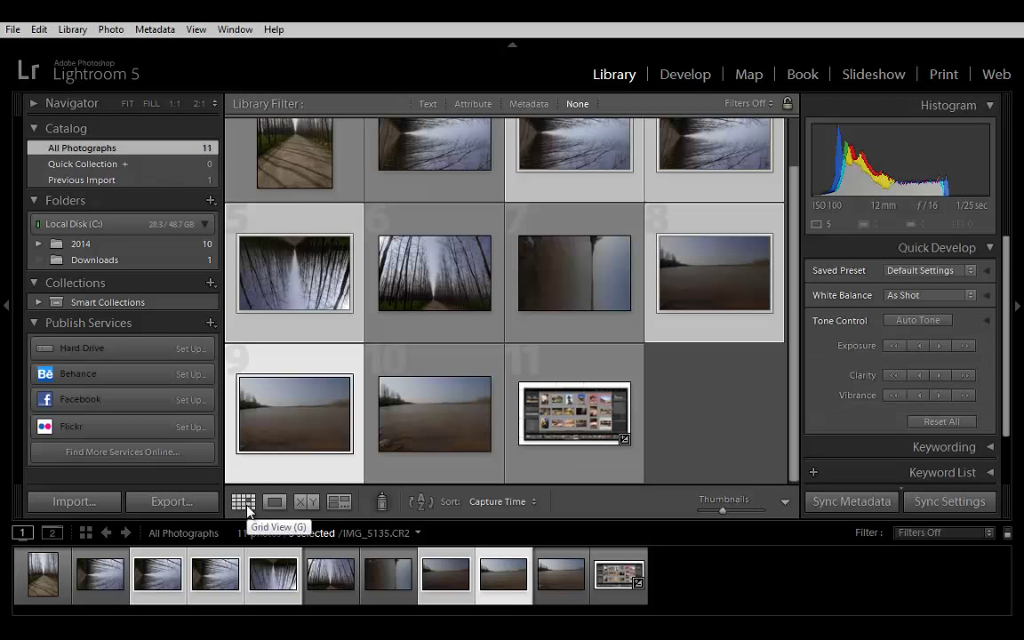
pyautogui.moveTo(799, 348); pyautogui.dragTo(800, 271)
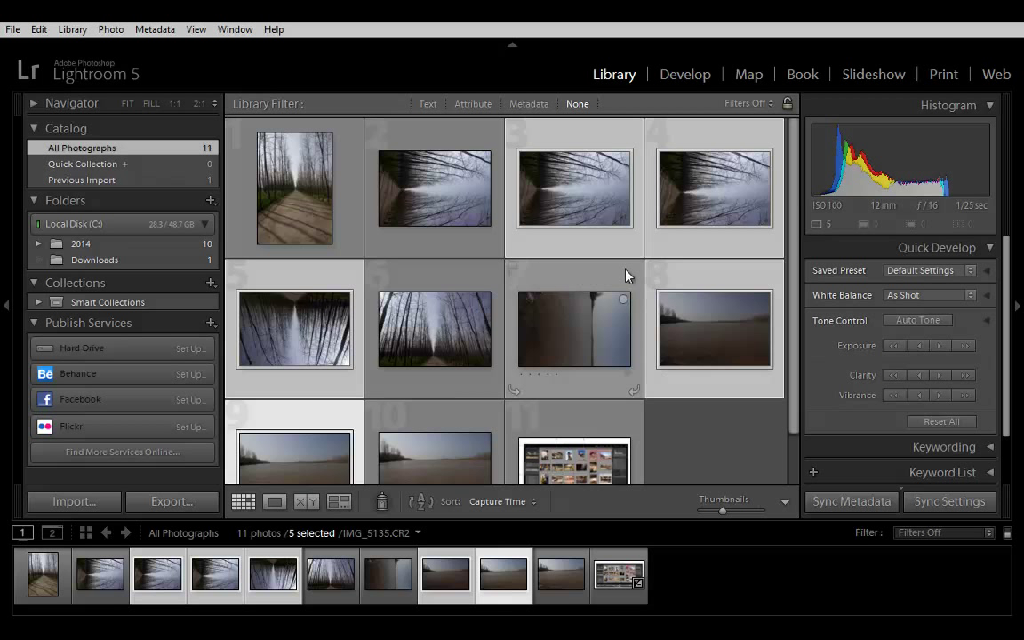
# Collapse the right and left panels to widen the grid, then restore both side panels.
pyautogui.click(1016, 306)
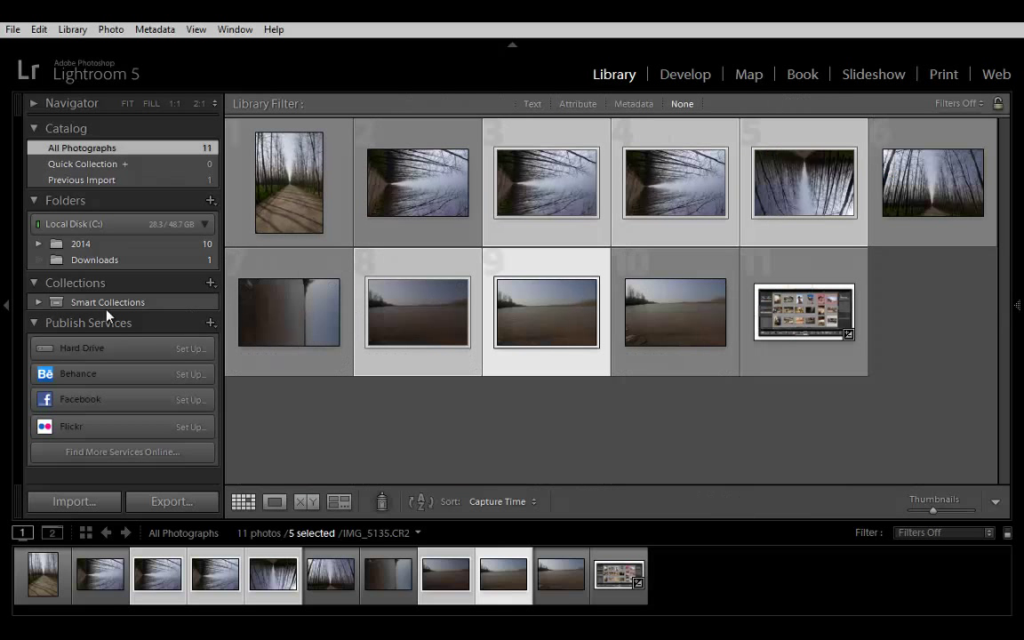
pyautogui.click(3, 306)
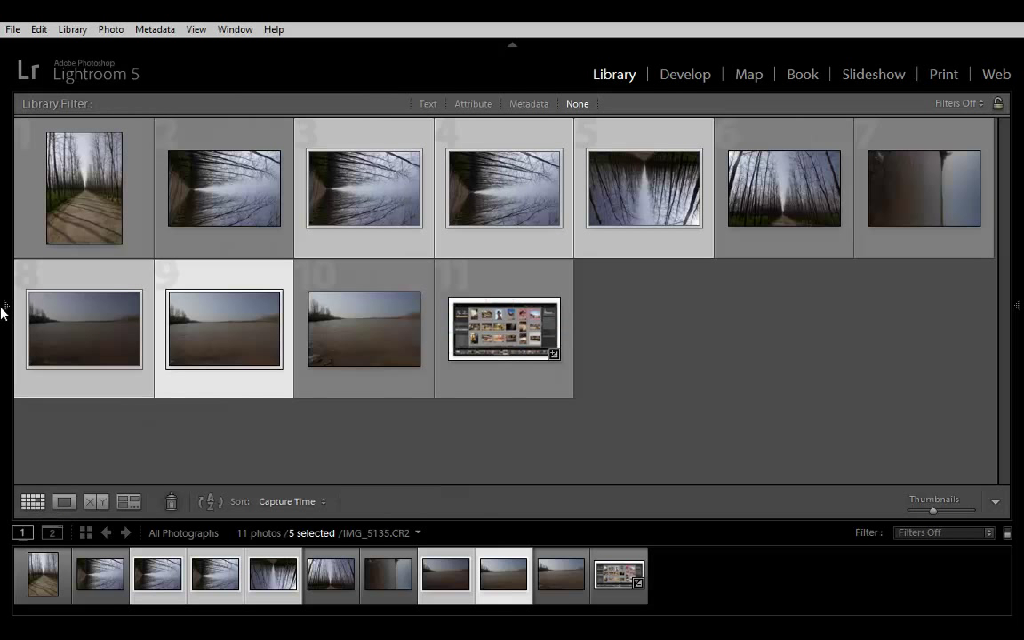
pyautogui.click(4, 307)
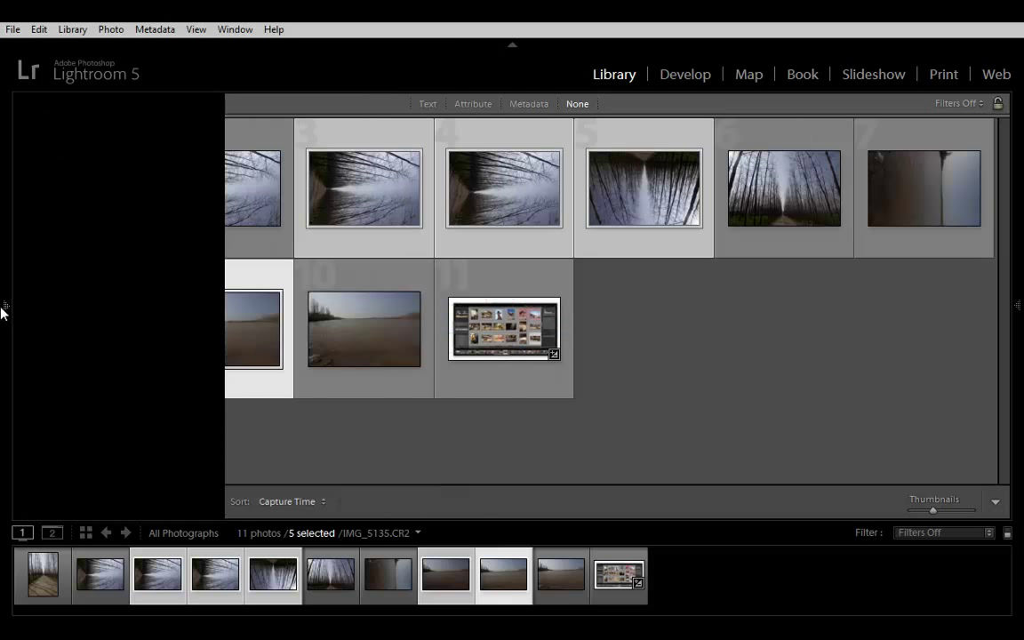
pyautogui.press('F8')
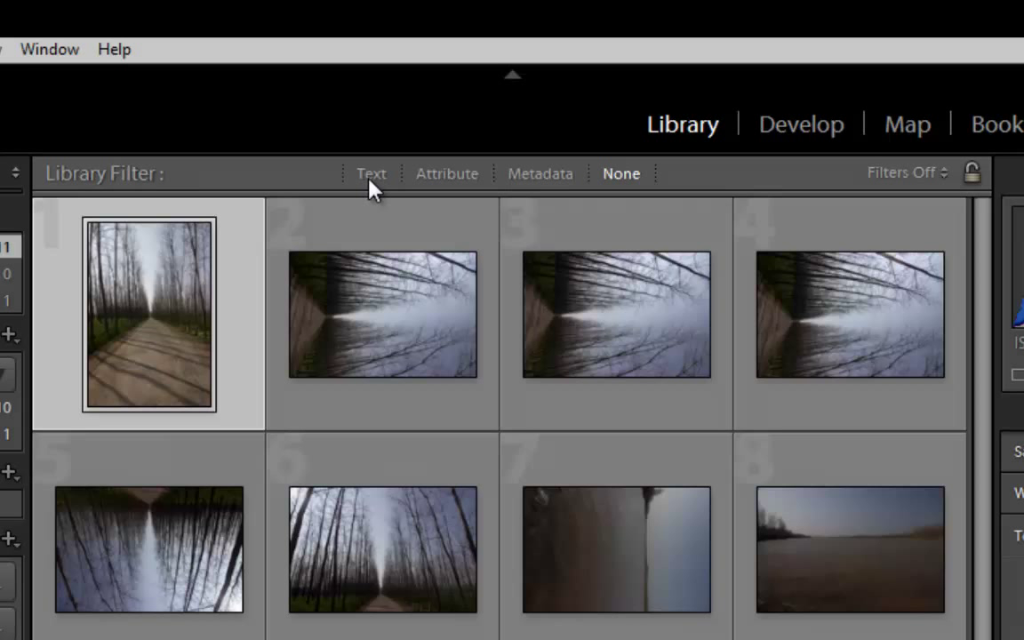
# Cycle the Library Filter bar through Text, Attribute, Metadata and back to Attribute.
pyautogui.click(372, 176)
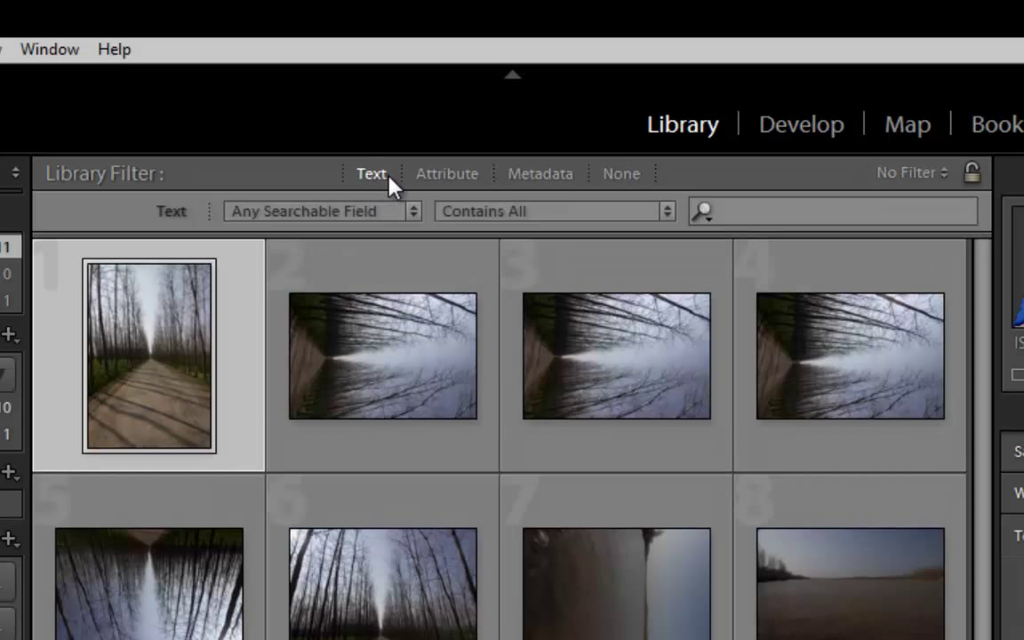
pyautogui.click(439, 177)
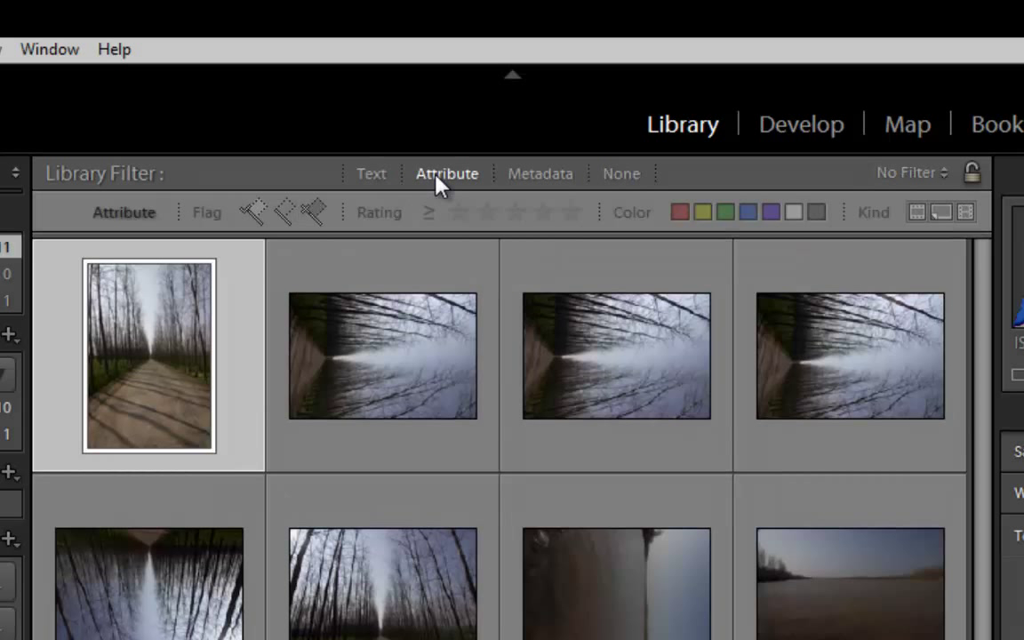
pyautogui.click(542, 175)
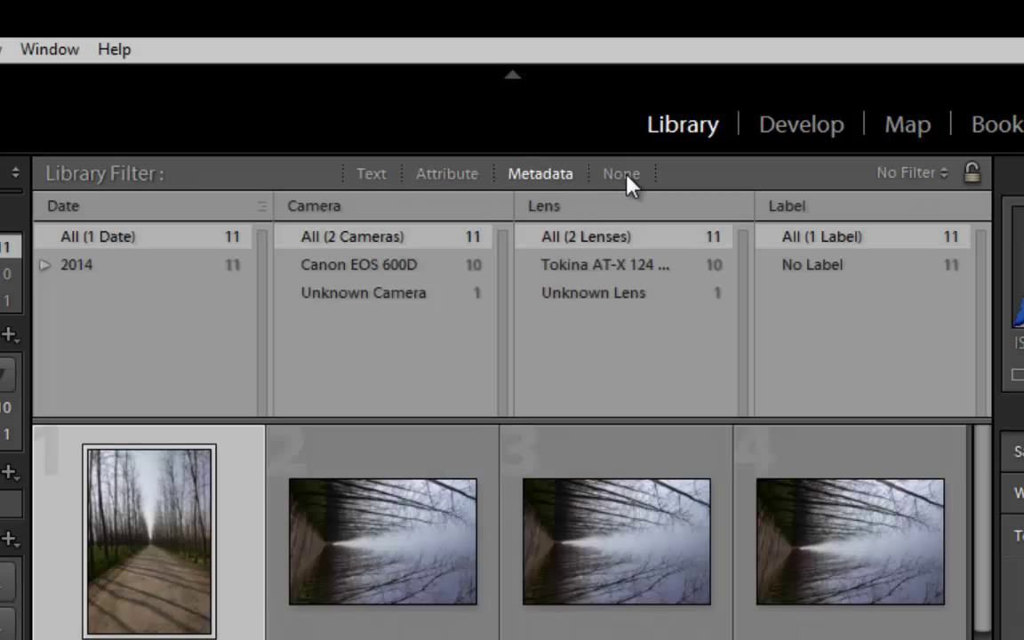
pyautogui.click(452, 175)
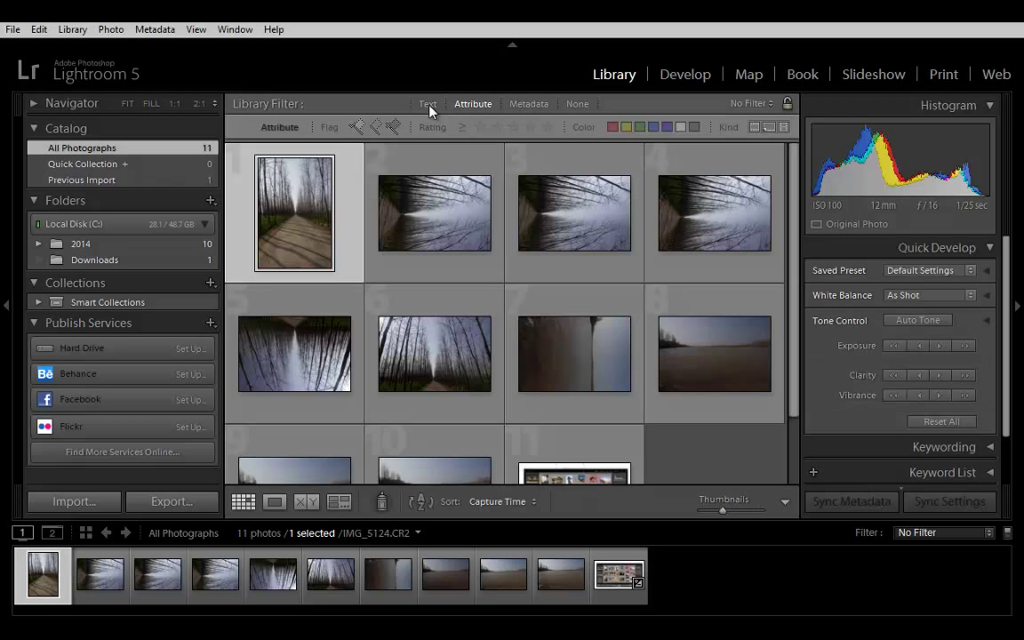
# Deselect all photos, set the filter to None, then view the Metadata and Attribute filters.
pyautogui.click(727, 455)
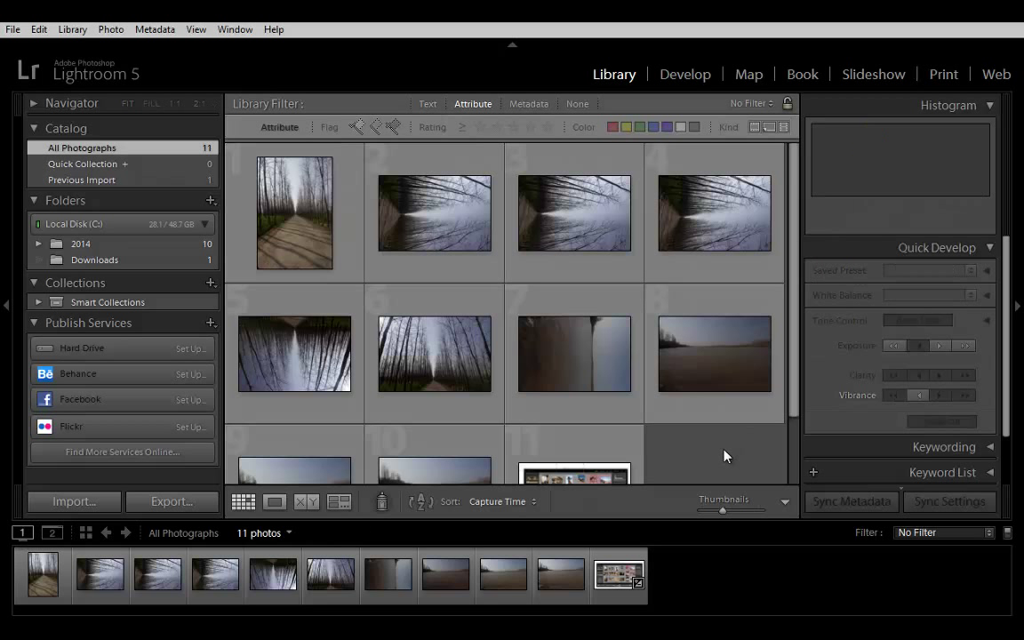
pyautogui.scroll(-2, 792, 347)
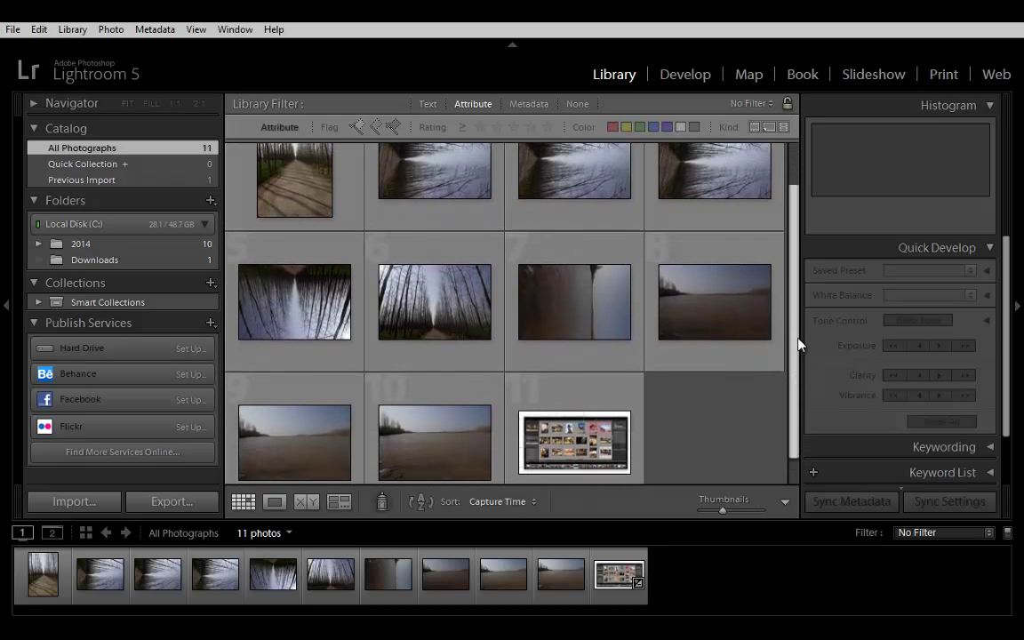
pyautogui.scroll(3, 798, 340)
pyautogui.click(578, 104)
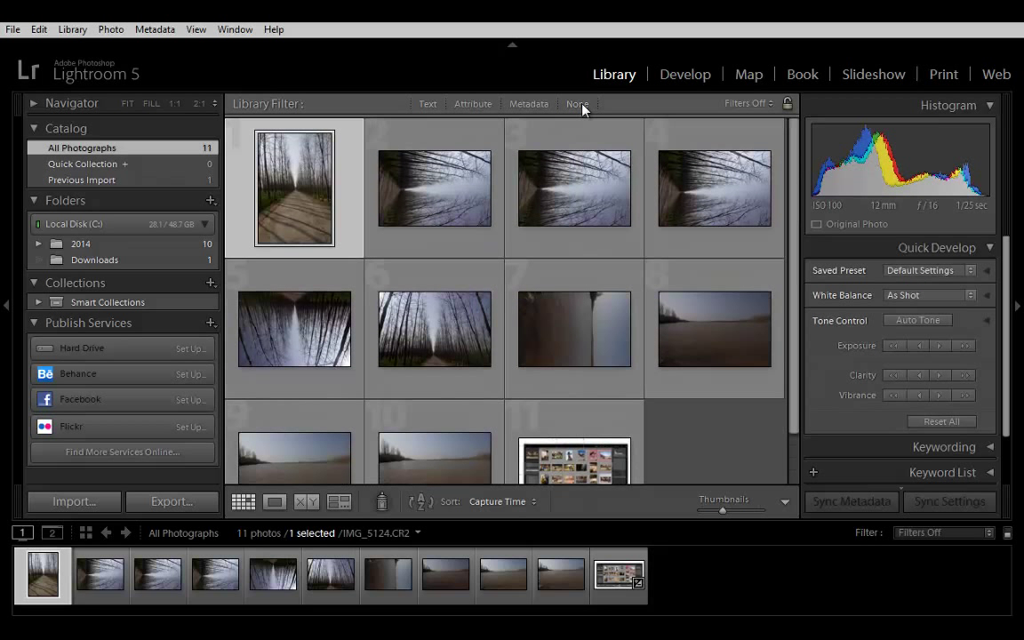
pyautogui.click(528, 104)
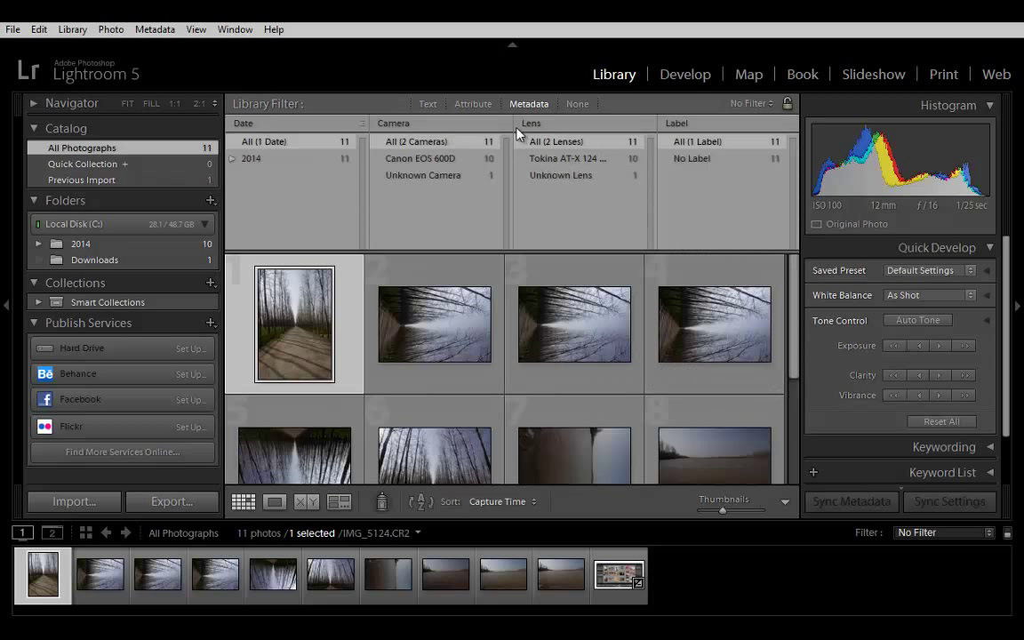
pyautogui.click(480, 106)
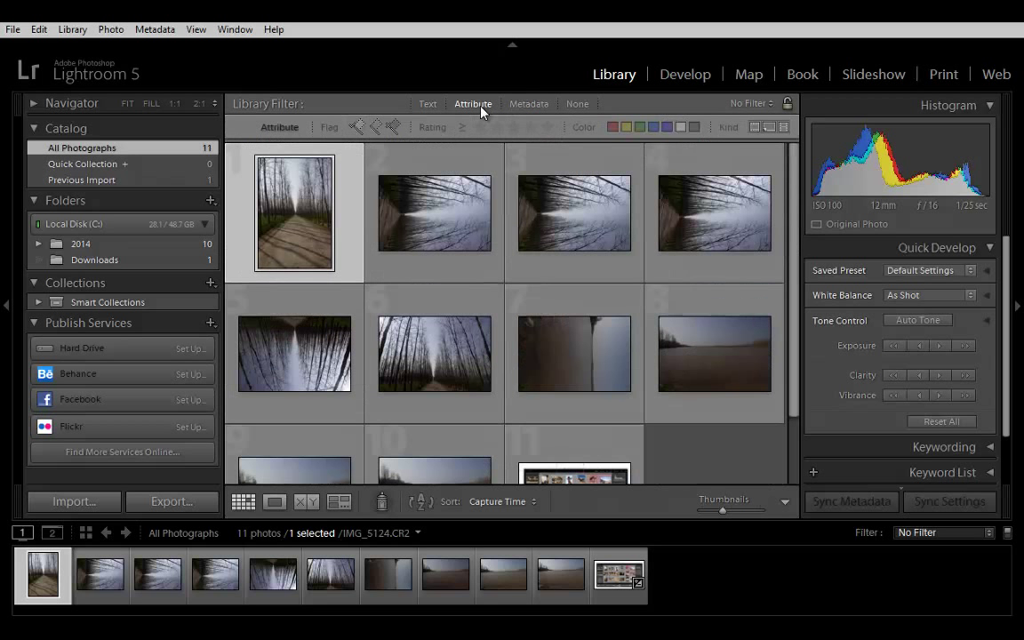
# In the Text filter, inspect the matching-rule and searchable-field lists, then search 'dfdfdd' and clear it.
pyautogui.click(428, 105)
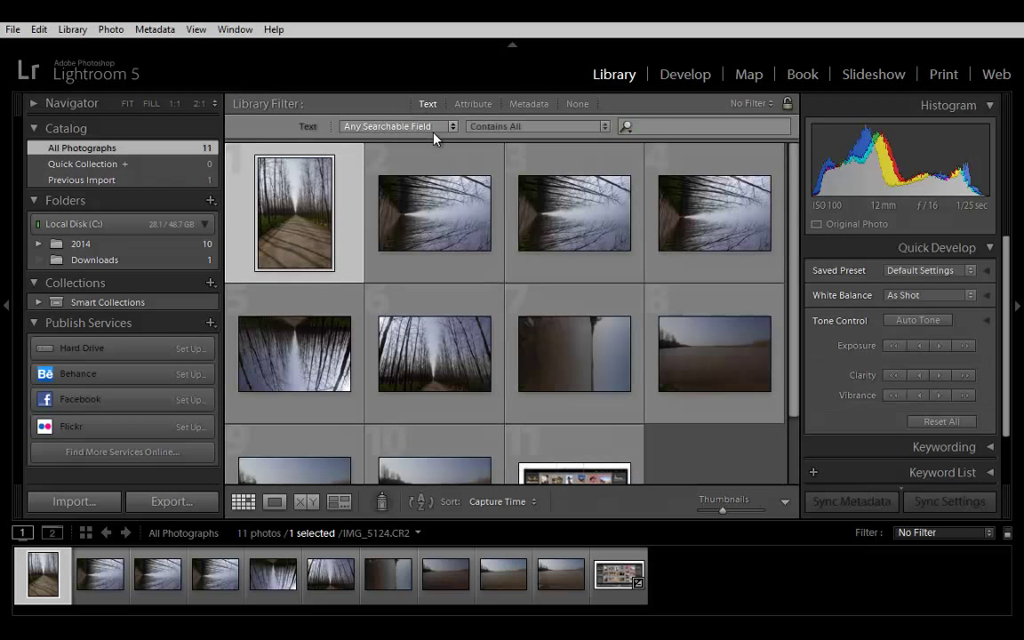
pyautogui.click(562, 131)
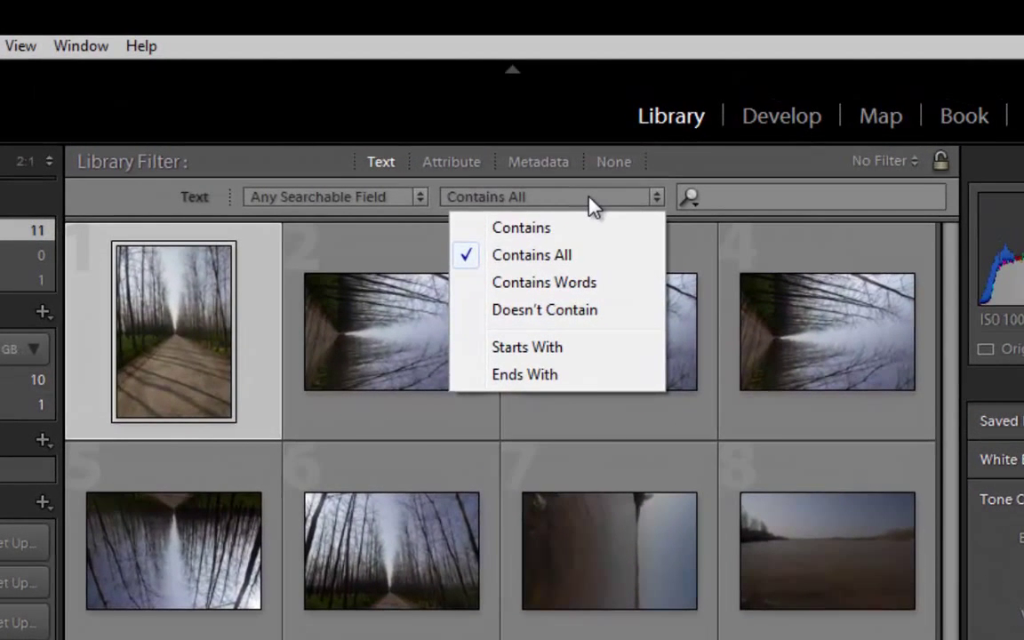
pyautogui.click(591, 204)
pyautogui.click(410, 198)
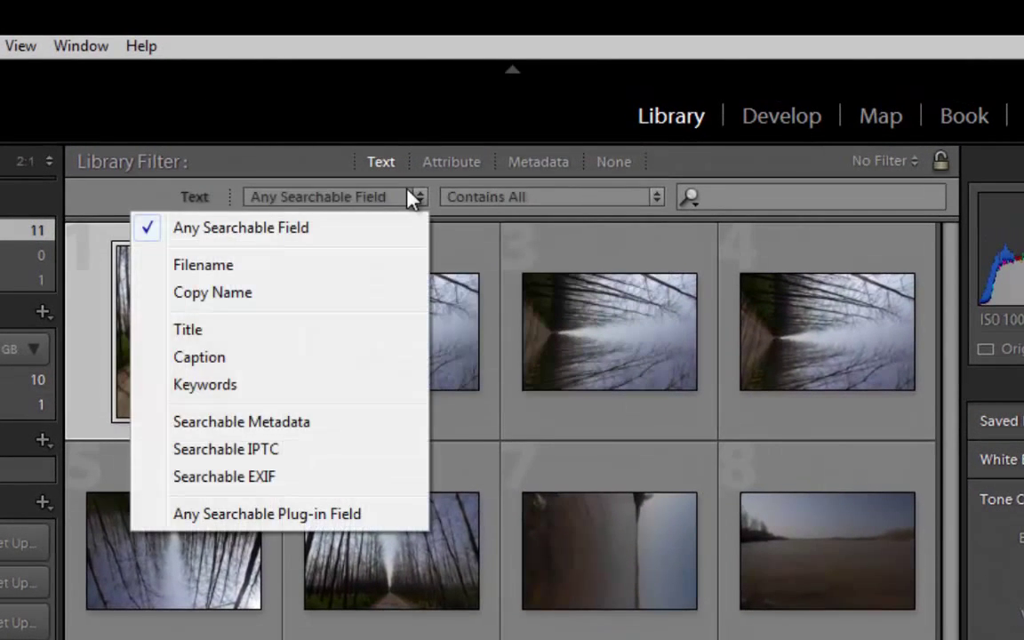
pyautogui.click(410, 197)
pyautogui.click(807, 193)
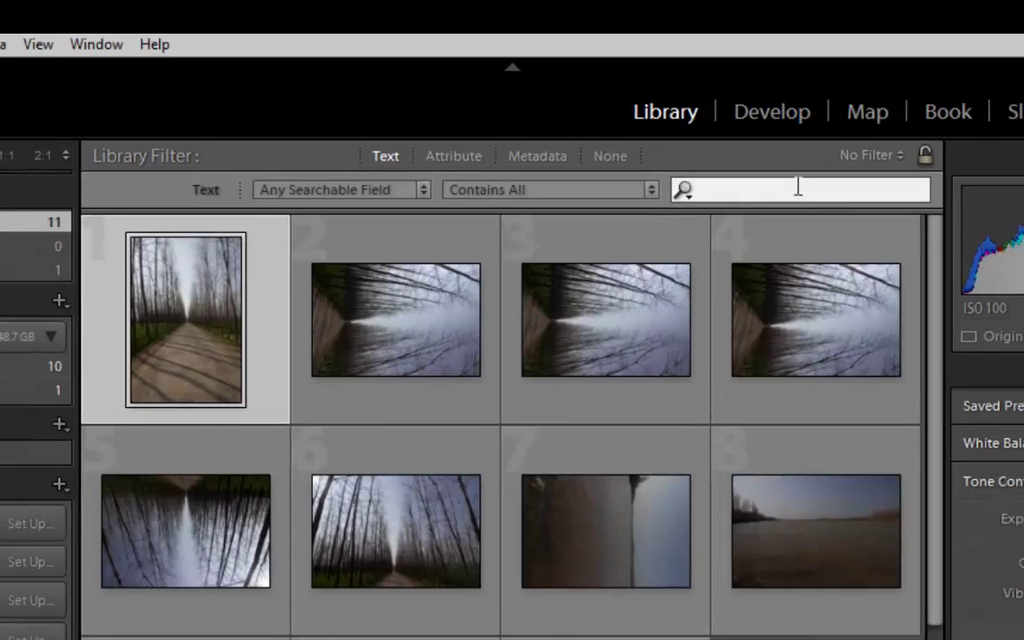
pyautogui.write('dfdfdd')
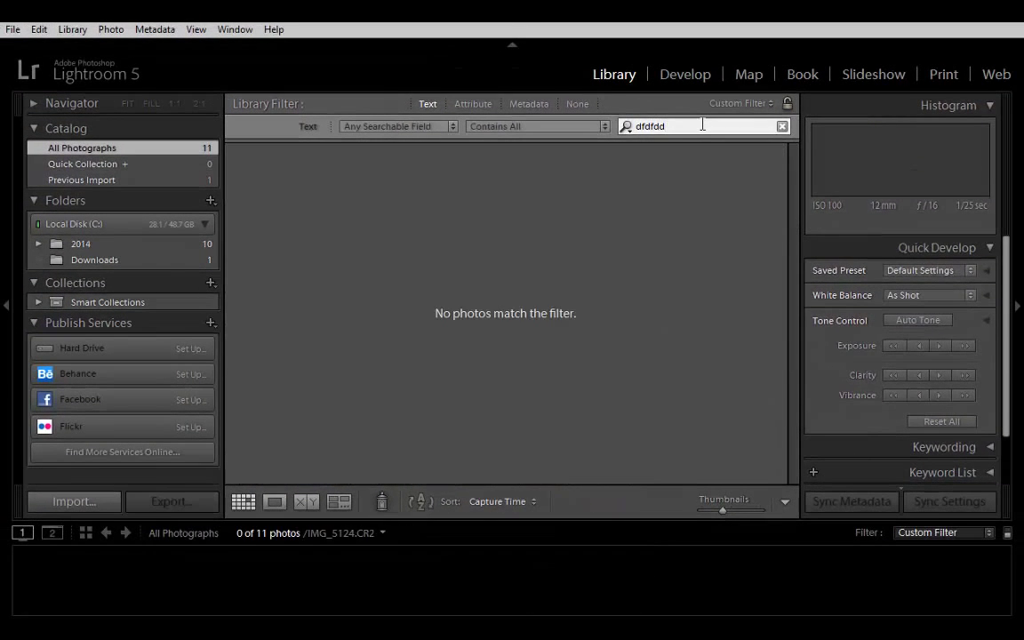
pyautogui.press('BackSpace')
pyautogui.press('BackSpace')
pyautogui.press('BackSpace')
pyautogui.press('BackSpace')
pyautogui.press('BackSpace')
pyautogui.press('BackSpace')
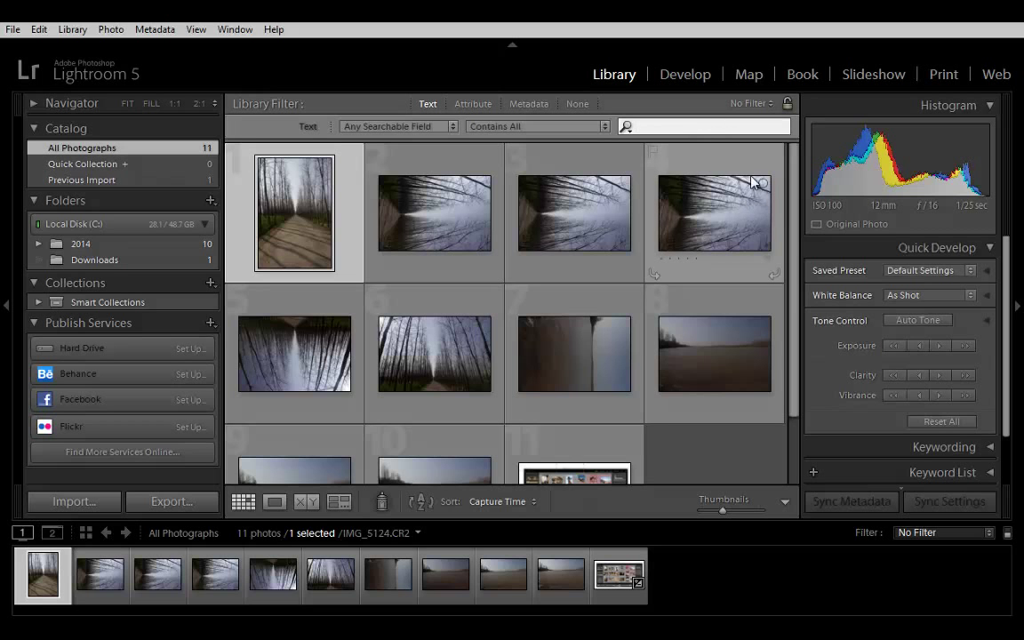
pyautogui.scroll(-2, 791, 277)
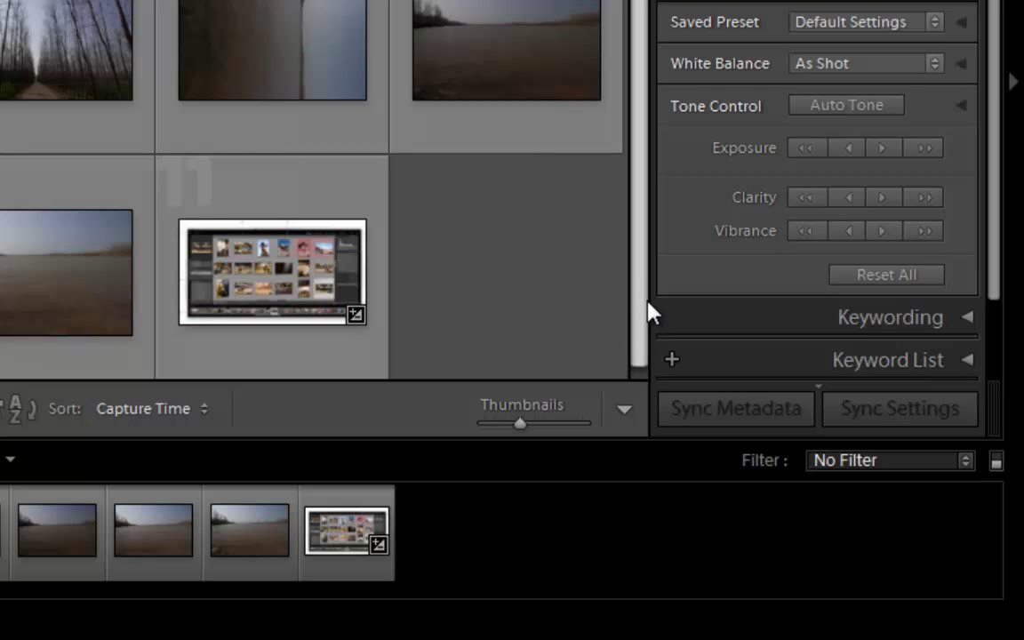
# Open and close the filmstrip's saved filter presets list a few times.
pyautogui.click(929, 465)
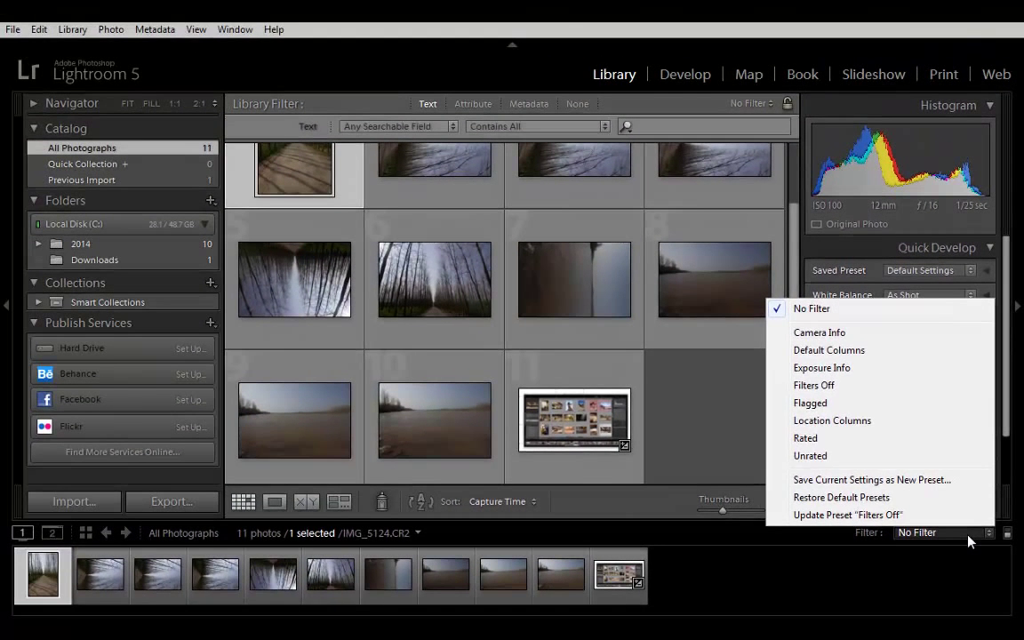
pyautogui.click(968, 541)
pyautogui.click(969, 540)
pyautogui.click(969, 540)
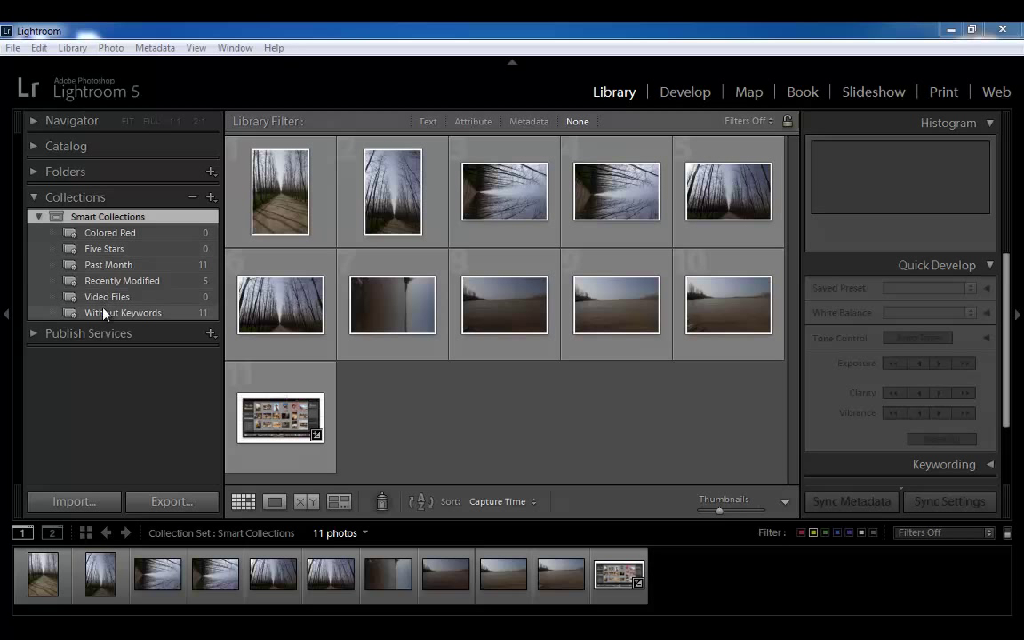
# Browse the Past Month, Five Stars and Colored Red smart collections, then the whole Smart Collections set.
pyautogui.click(105, 265)
pyautogui.click(106, 248)
pyautogui.click(110, 233)
pyautogui.click(113, 217)
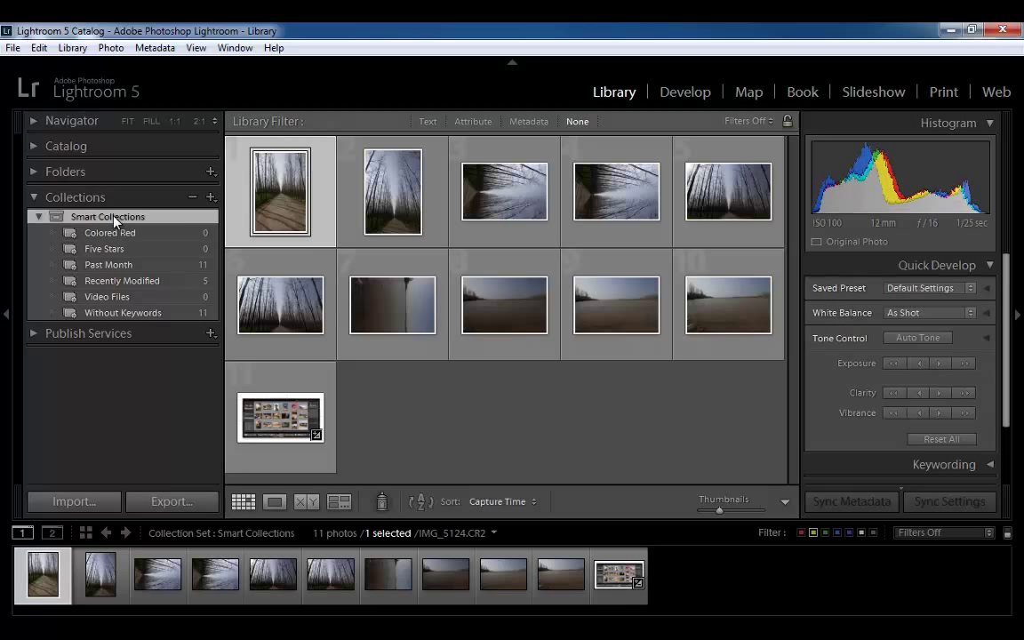
# Select only the second photo and bring up the Photo menu's Stacking options.
pyautogui.click(427, 412)
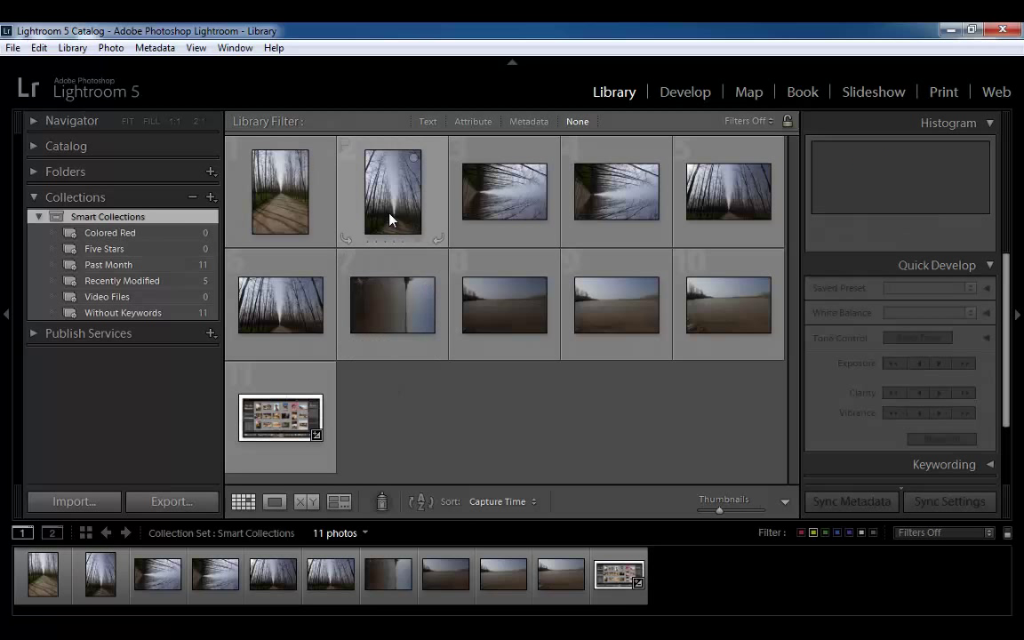
pyautogui.click(382, 186)
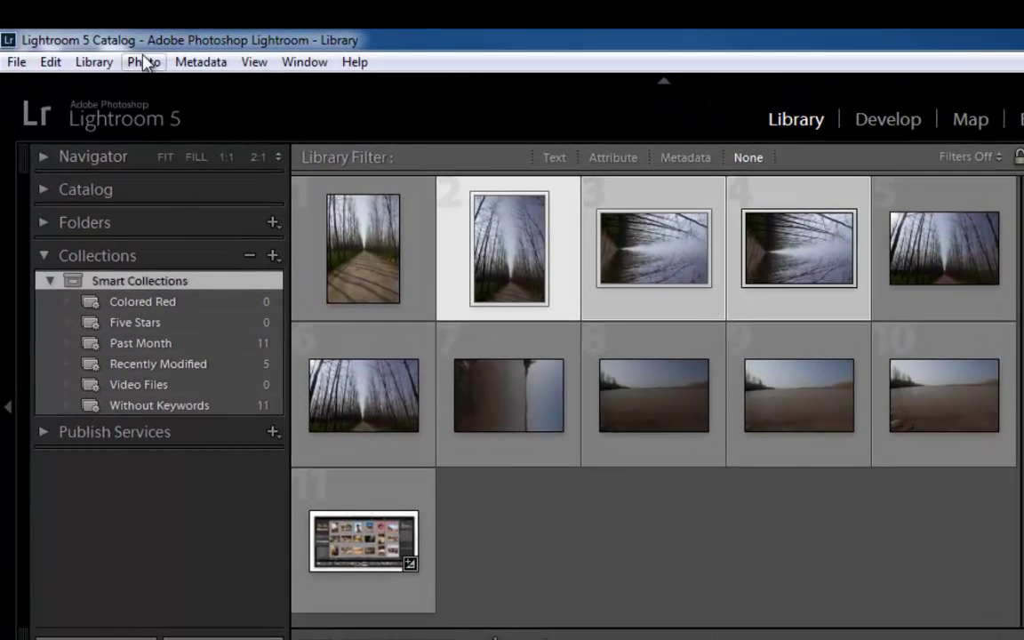
pyautogui.click(120, 51)
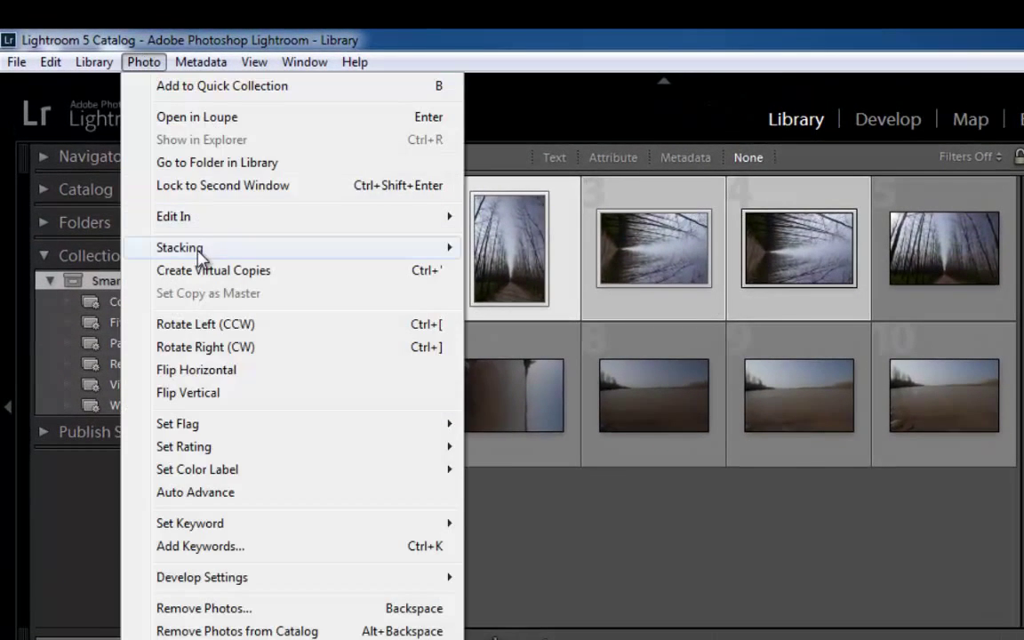
pyautogui.moveTo(250, 257)
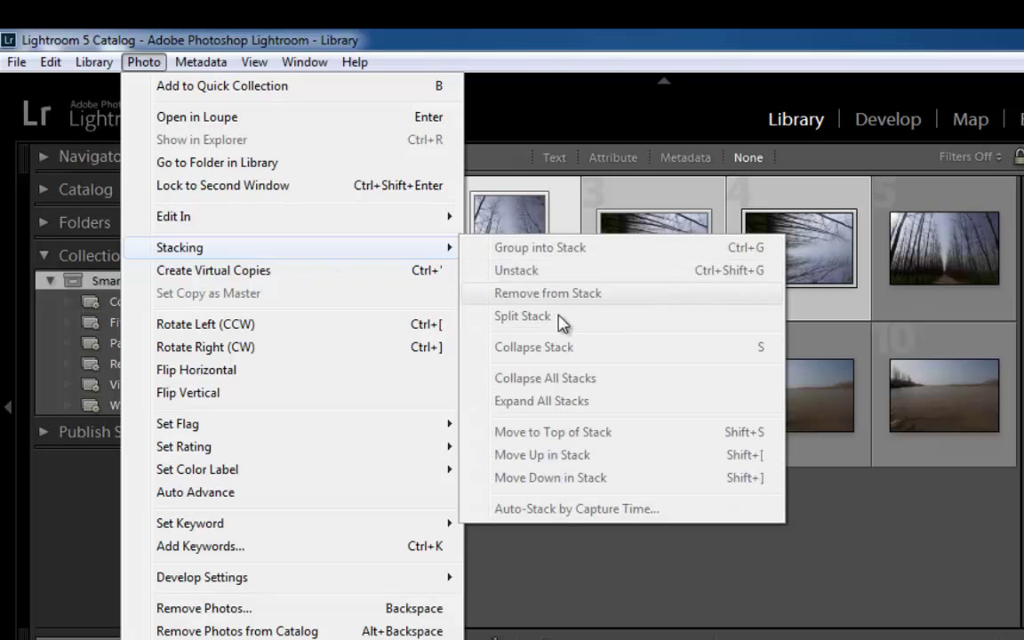
# Dismiss the stacking options, select photo 2 (IMG_5125), and close its colour labels without choosing one.
pyautogui.click(573, 538)
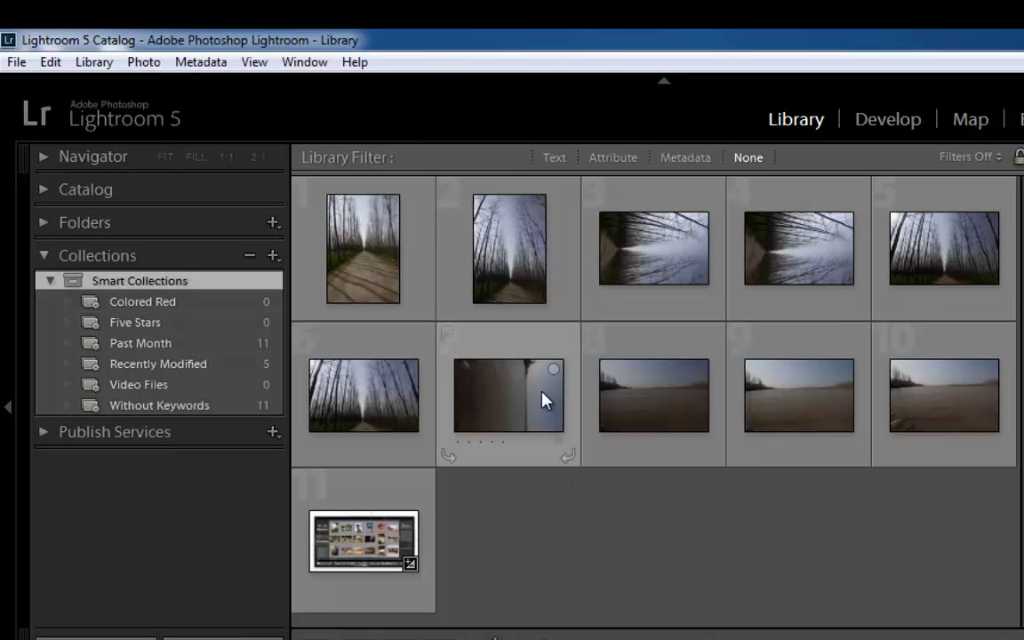
pyautogui.click(526, 283)
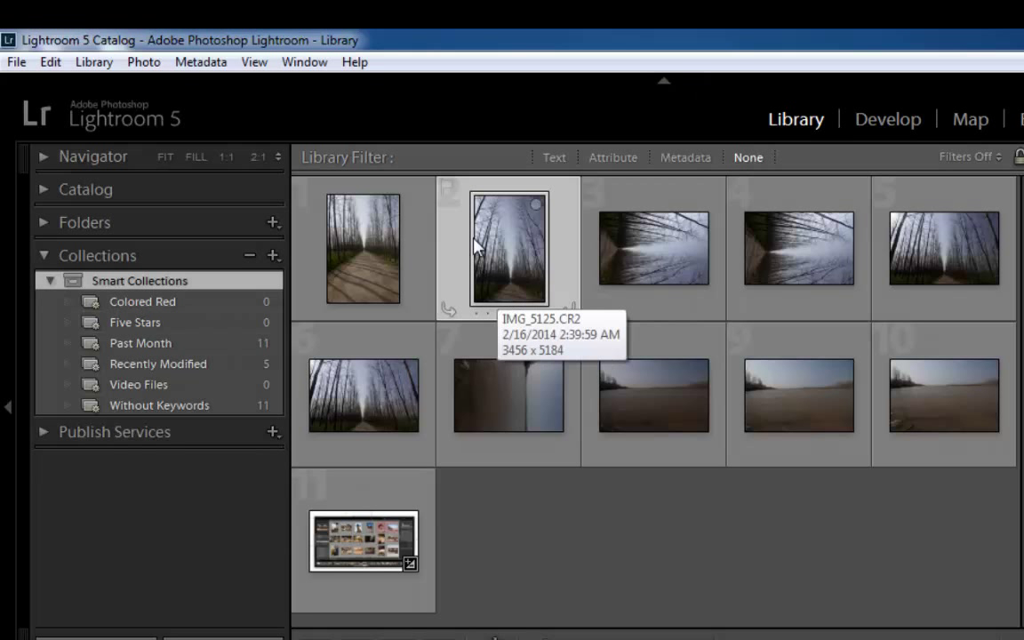
pyautogui.click(536, 313)
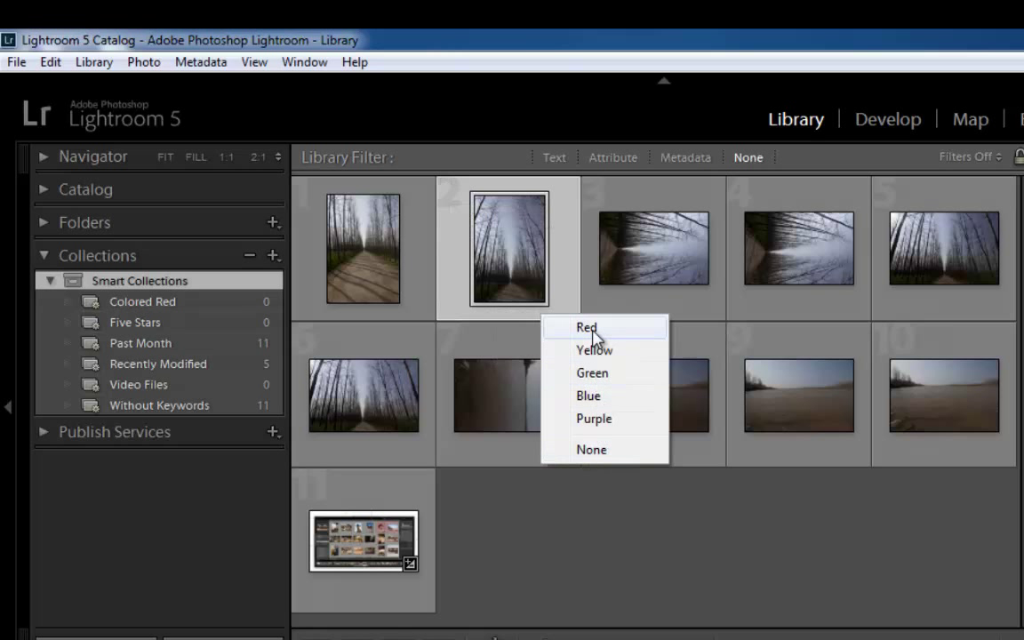
pyautogui.click(507, 553)
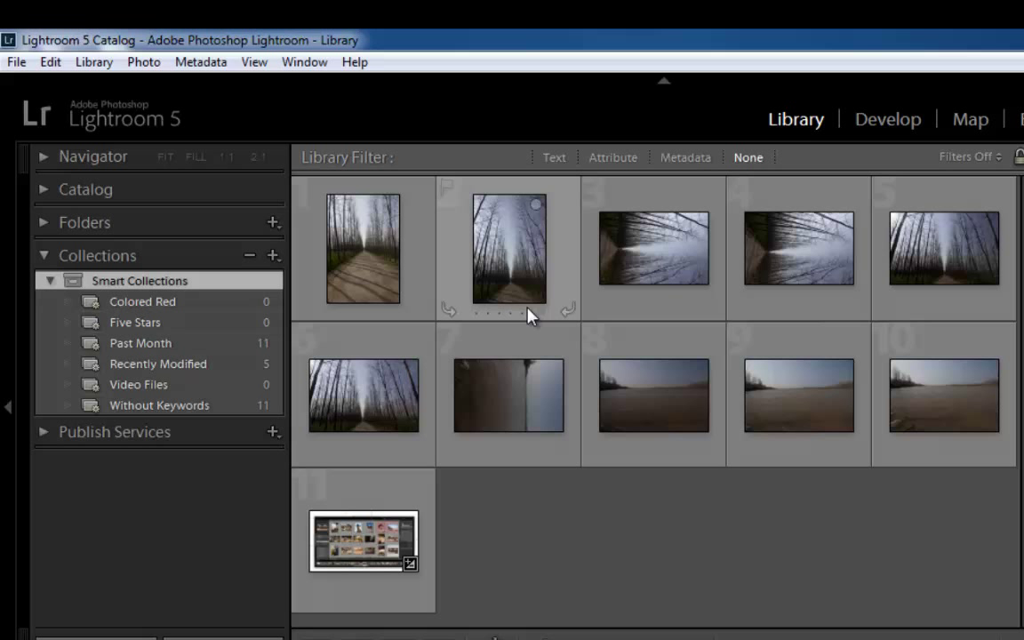
# Rate photo 7 five stars and photo 8 two stars, flag photo 9 as a pick, label photo 10 yellow.
pyautogui.click(492, 441)
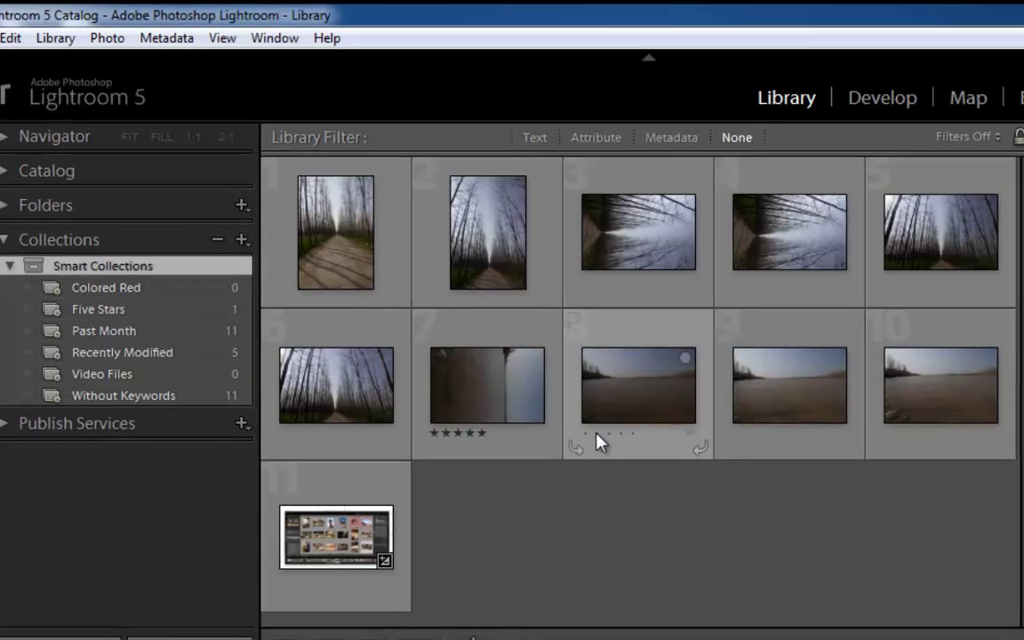
pyautogui.click(614, 449)
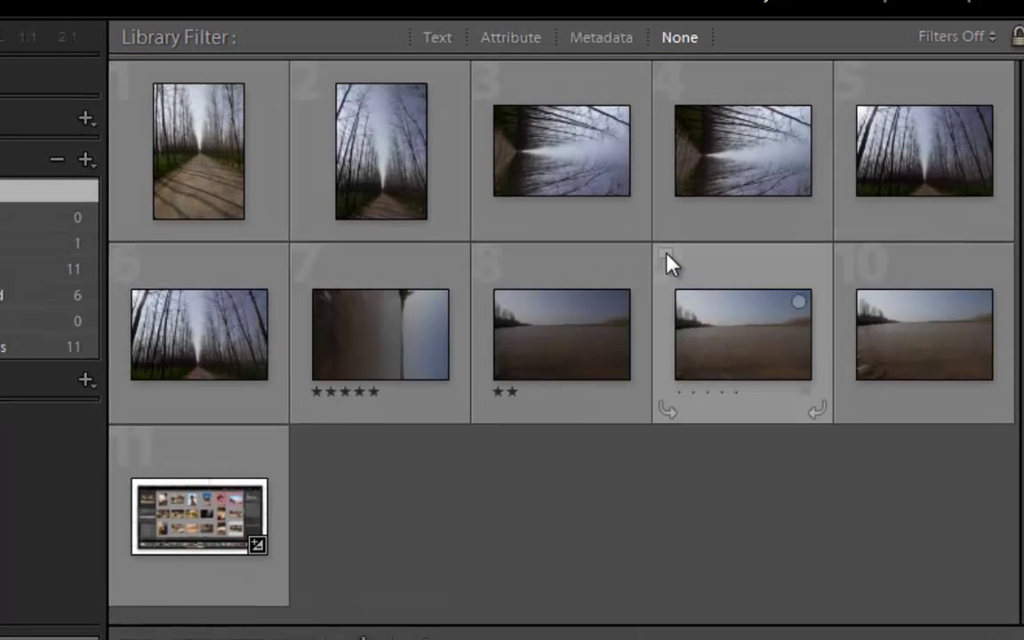
pyautogui.click(666, 256)
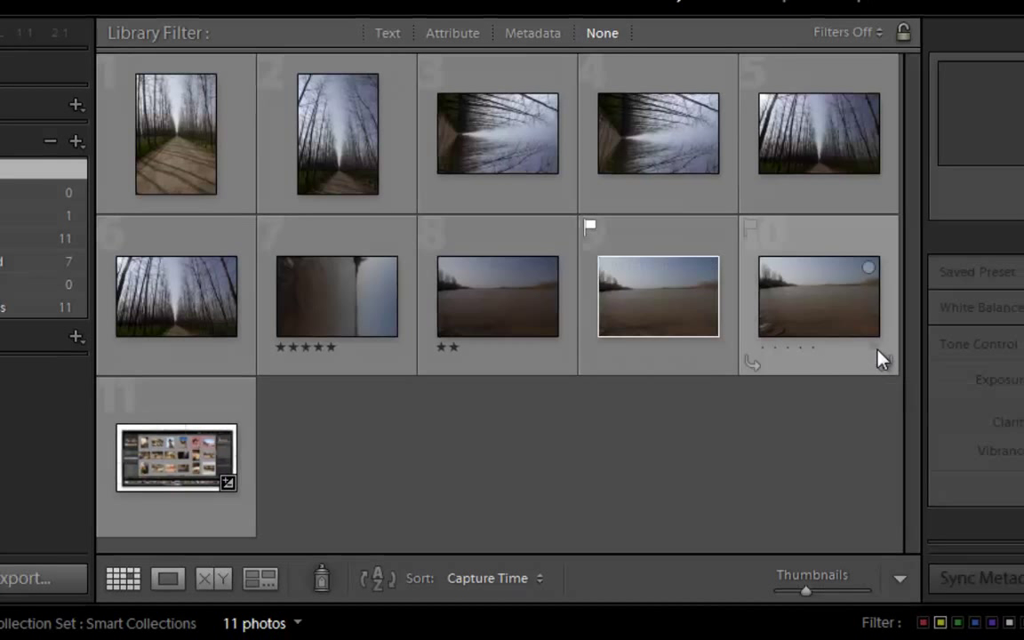
pyautogui.click(881, 360)
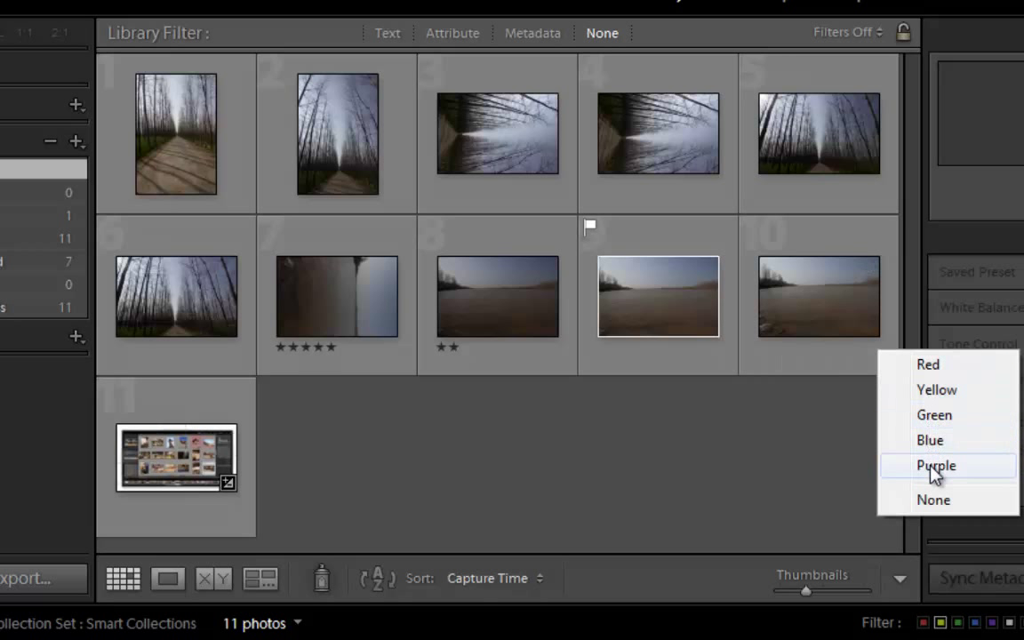
pyautogui.click(937, 390)
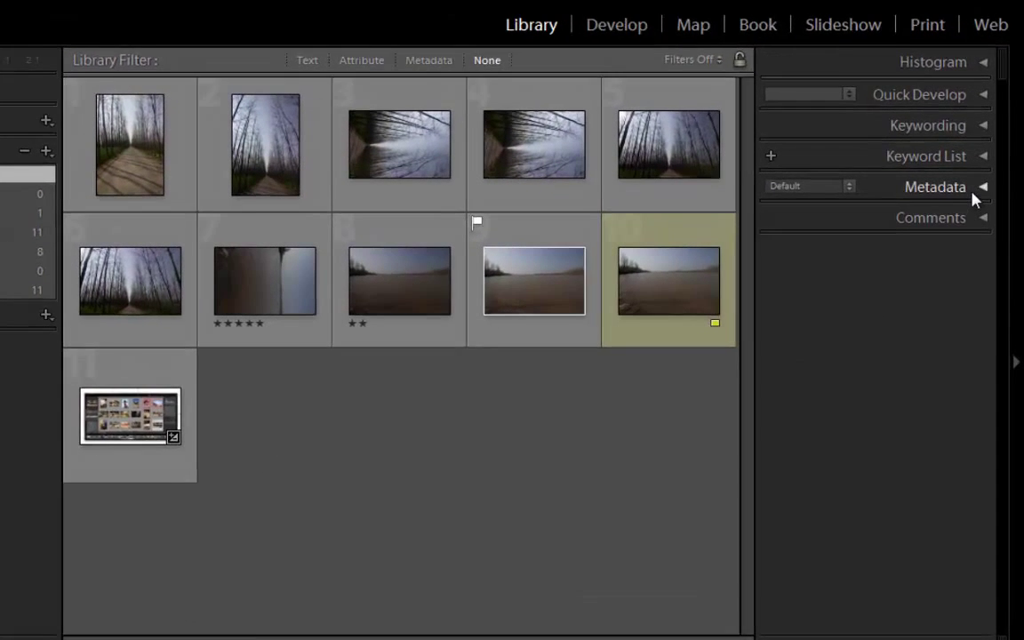
# Expand the Metadata, Keyword List and Keywording panels with photo 9 selected.
pyautogui.click(983, 214)
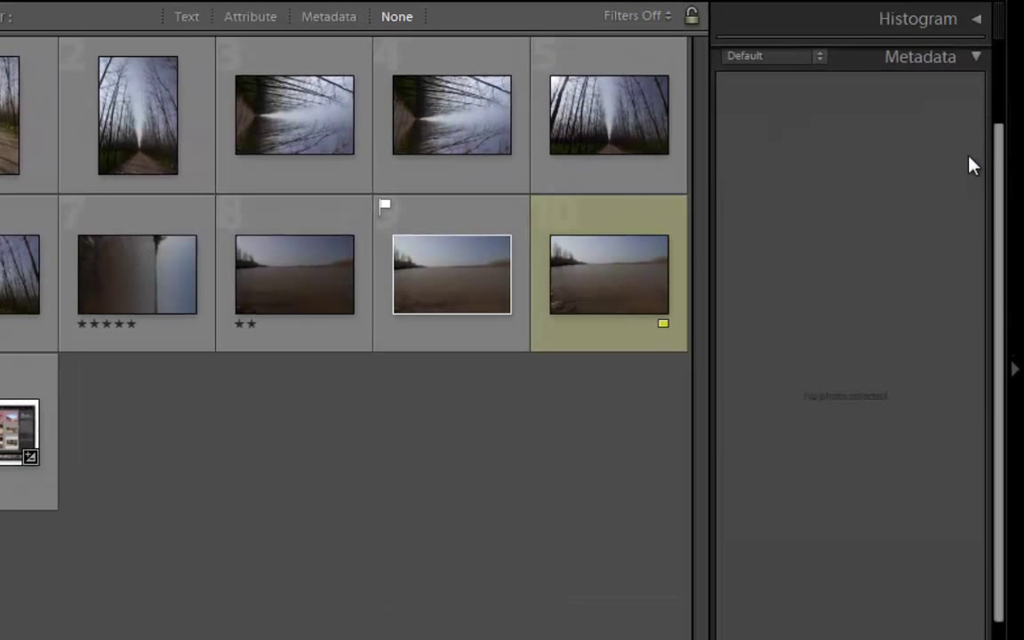
pyautogui.click(464, 297)
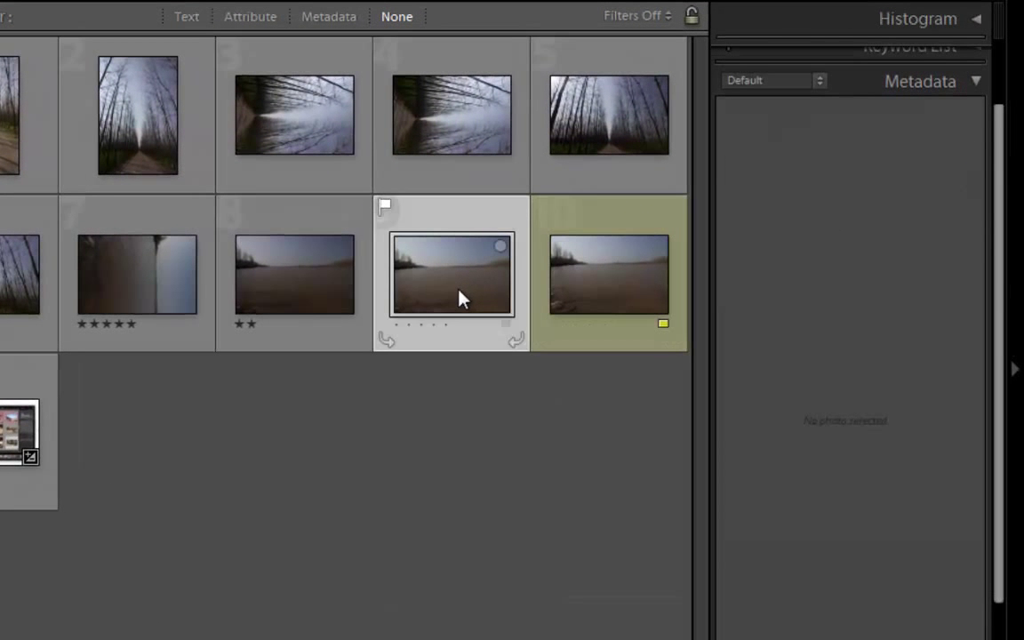
pyautogui.moveTo(999, 217); pyautogui.dragTo(994, 130)
pyautogui.click(977, 130)
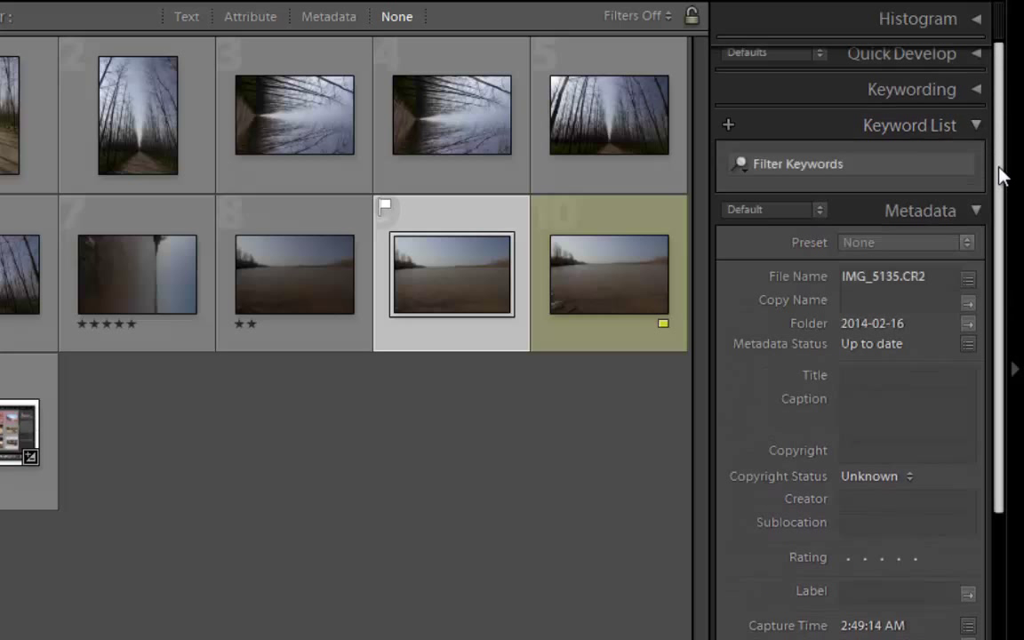
pyautogui.click(975, 95)
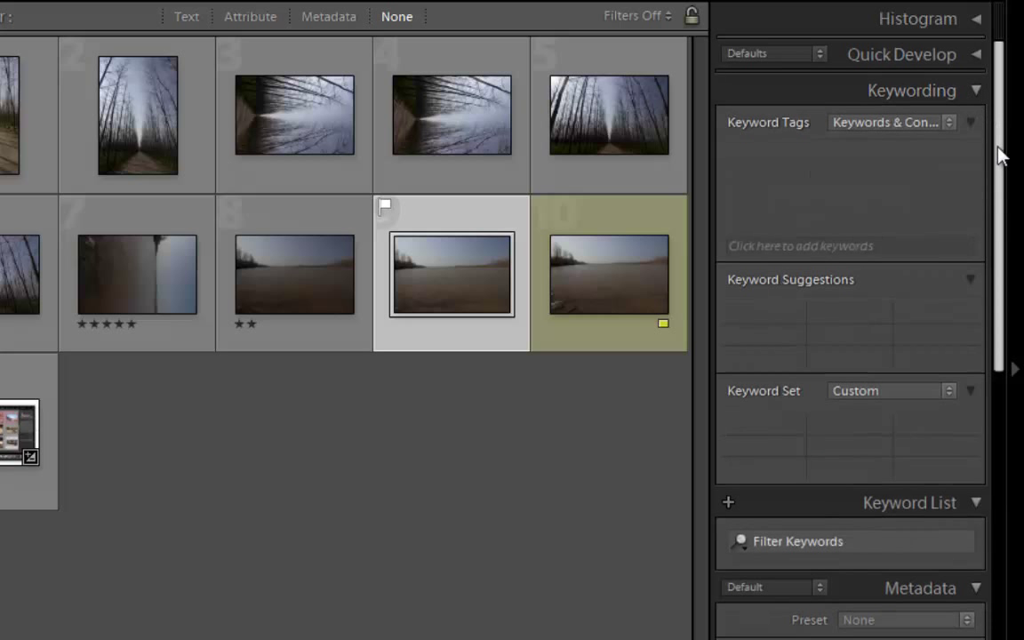
pyautogui.moveTo(999, 160); pyautogui.dragTo(996, 305)
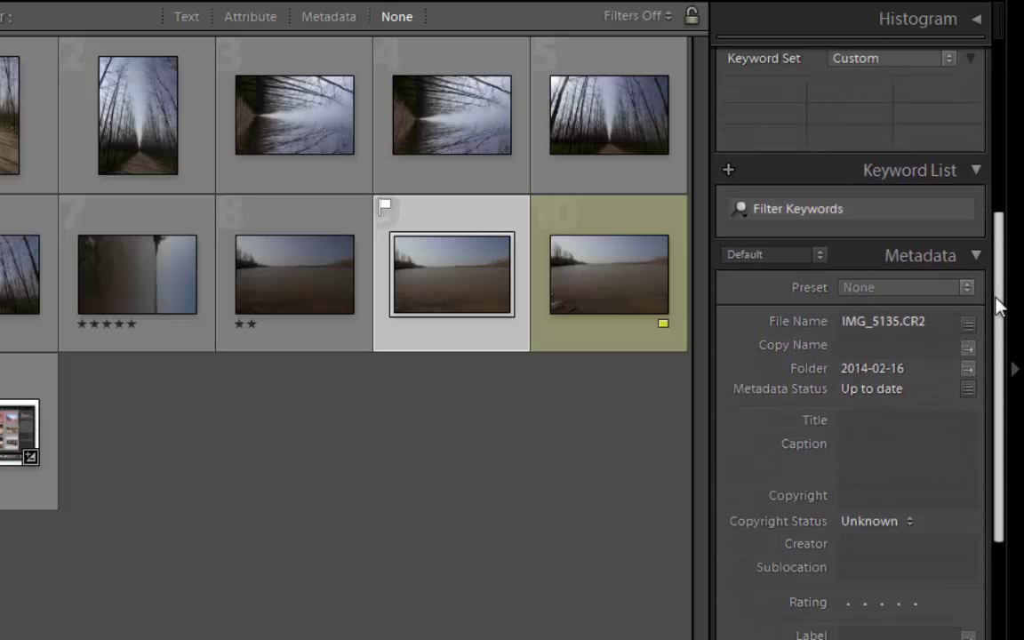
# Select photo 8 (IMG_5134) and test the Filter Keywords box with 'dsss, sdsd', trimming it.
pyautogui.click(867, 211)
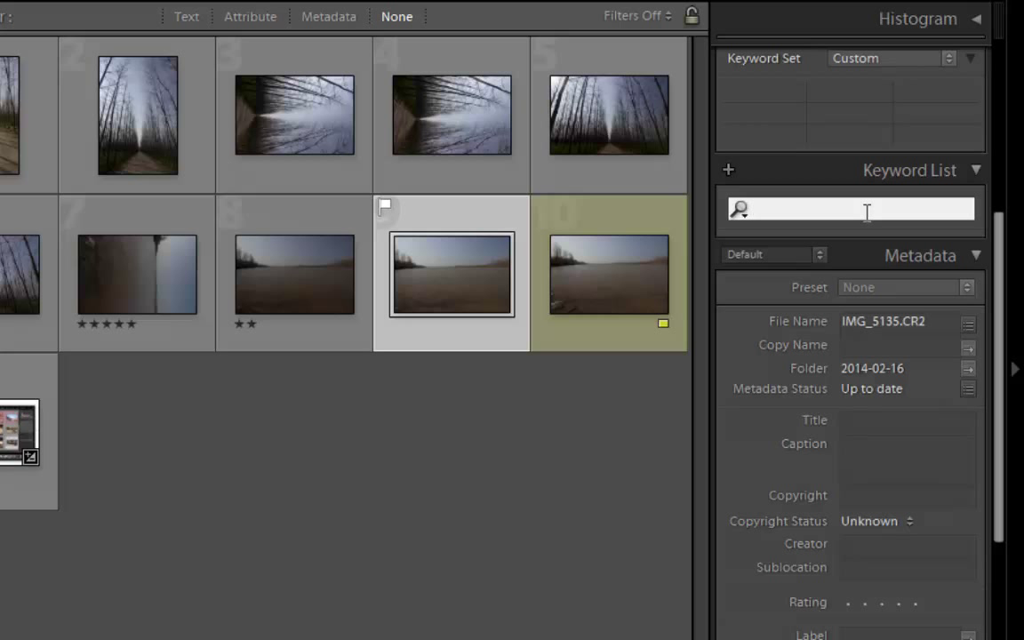
pyautogui.click(355, 428)
pyautogui.click(316, 291)
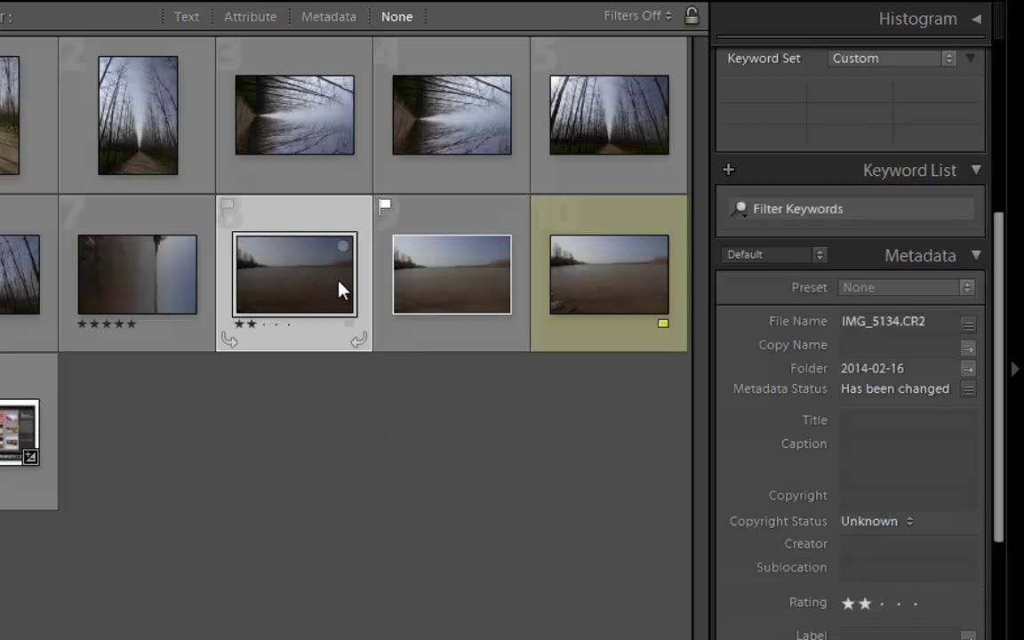
pyautogui.moveTo(999, 258); pyautogui.dragTo(867, 240)
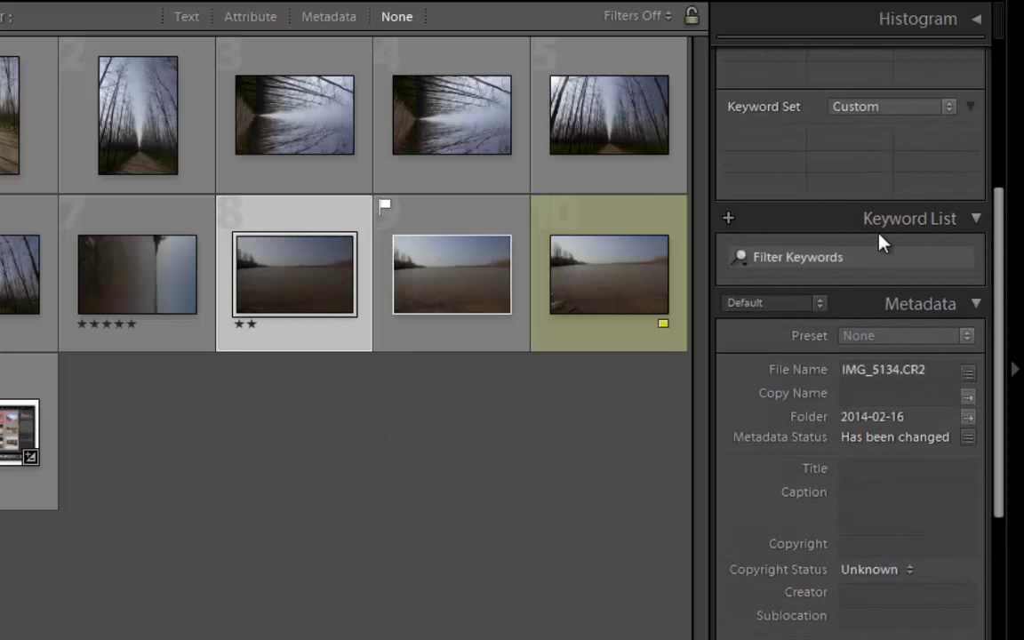
pyautogui.click(833, 259)
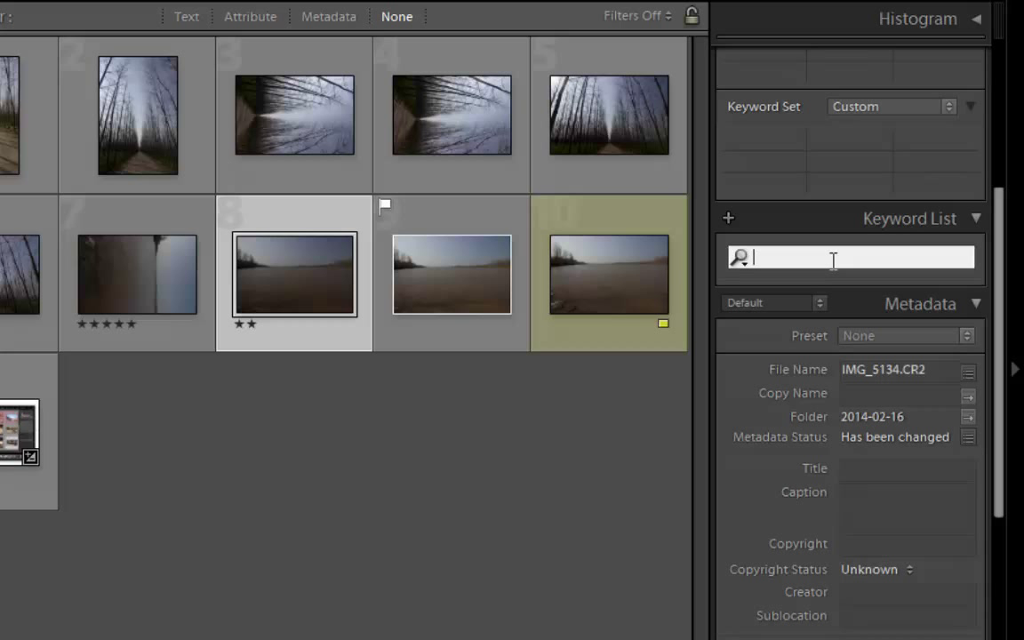
pyautogui.write('dsss, sdsd')
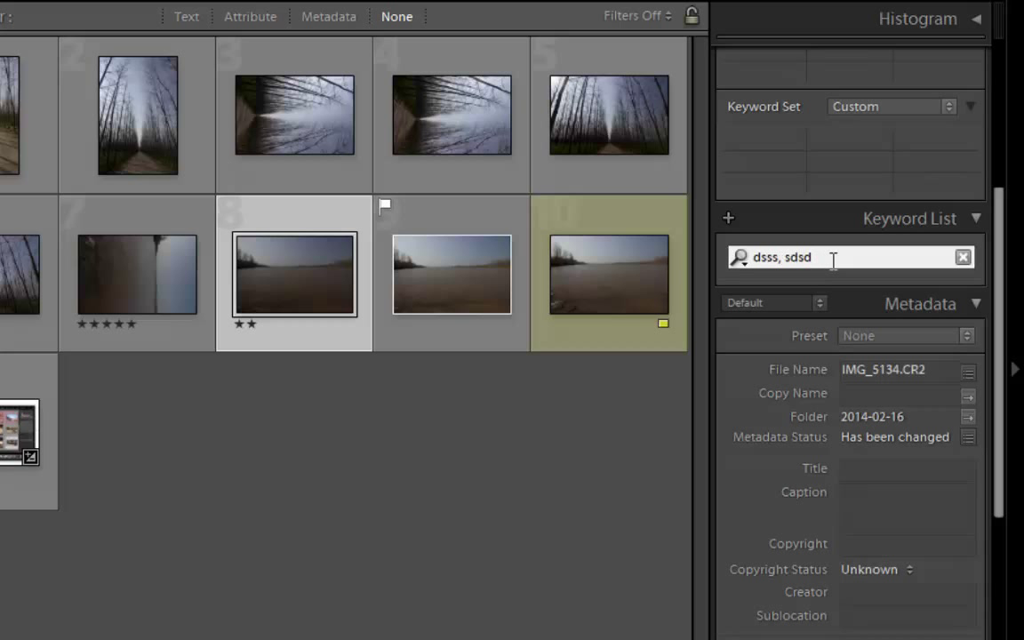
pyautogui.press('BackSpace')
pyautogui.press('BackSpace')
pyautogui.press('BackSpace')
pyautogui.press('BackSpace')
pyautogui.press('BackSpace')
pyautogui.press('BackSpace')
pyautogui.press('BackSpace')
pyautogui.press('BackSpace')
pyautogui.press('BackSpace')
pyautogui.press('BackSpace')
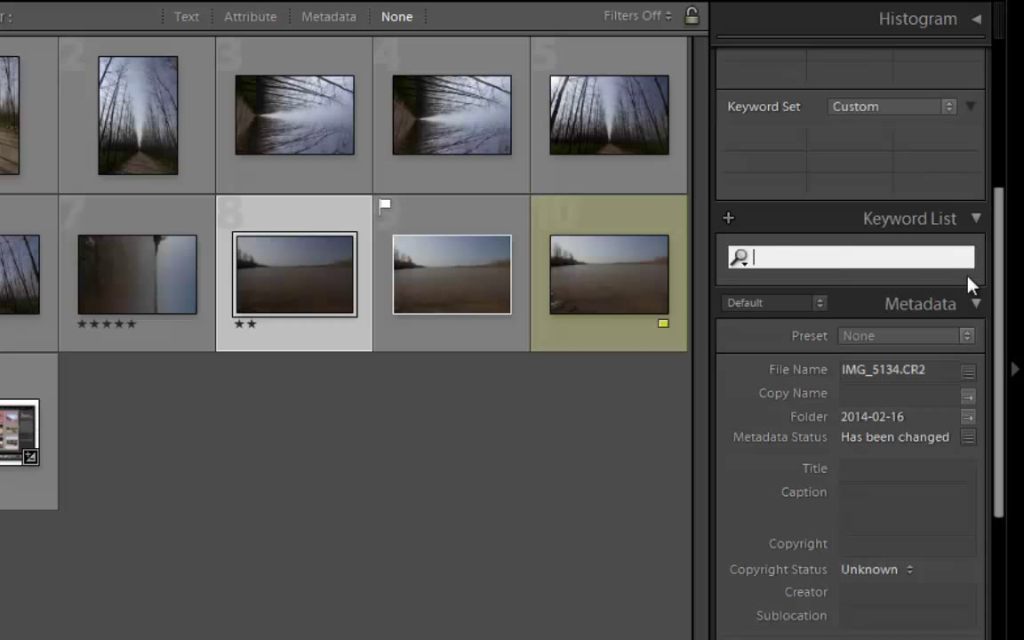
pyautogui.moveTo(996, 288); pyautogui.dragTo(996, 368)
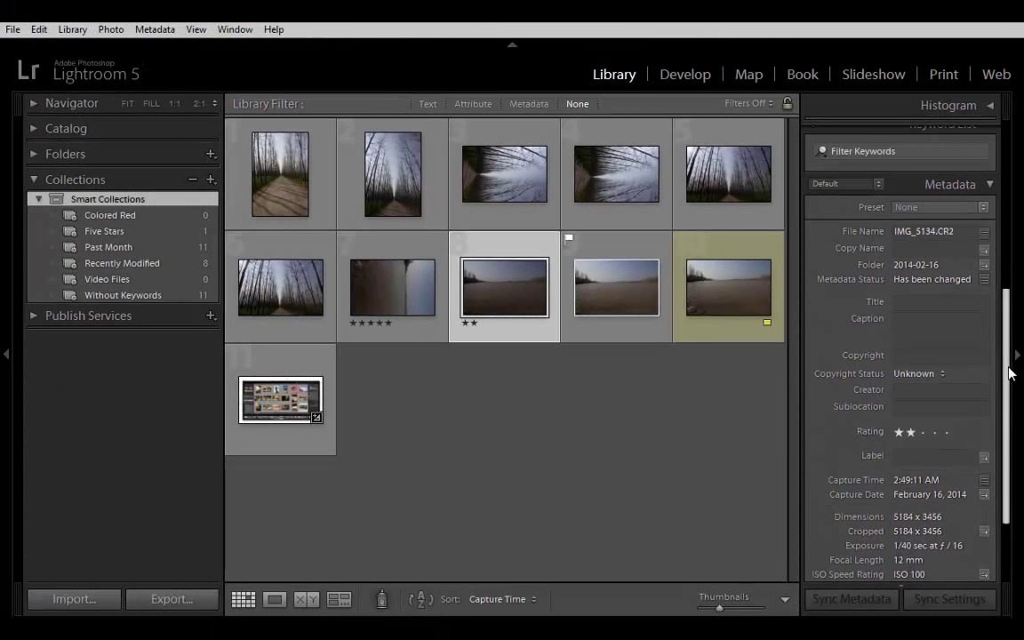
# Show the two-star river photo IMG_5134 enlarged, with the Histogram and Quick Develop panels visible.
pyautogui.scroll(-2, 1009, 404)
pyautogui.scroll(-1, 1009, 401)
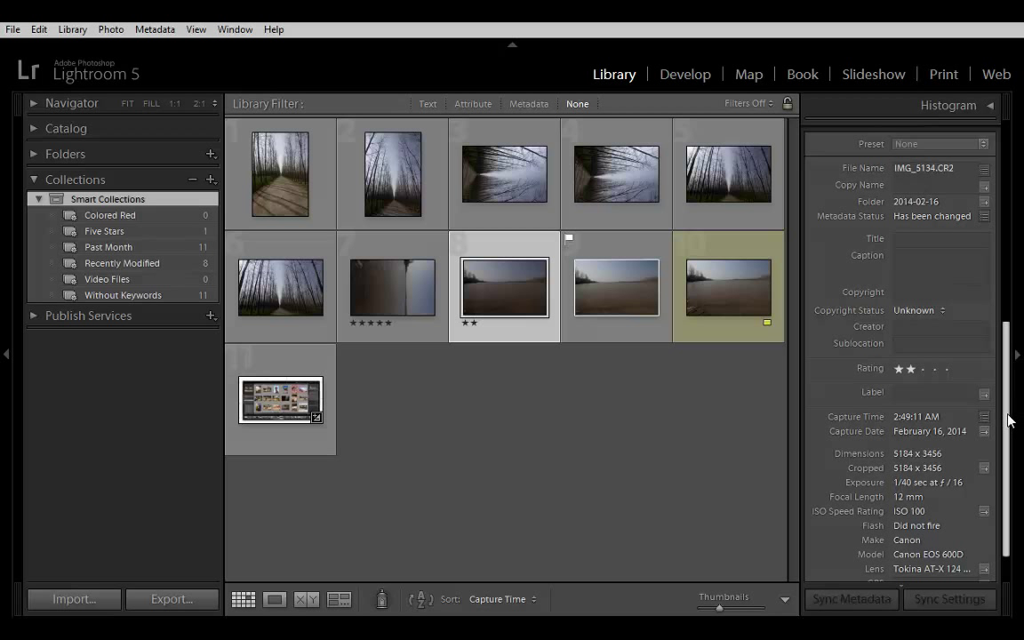
pyautogui.moveTo(1009, 416); pyautogui.dragTo(1009, 409)
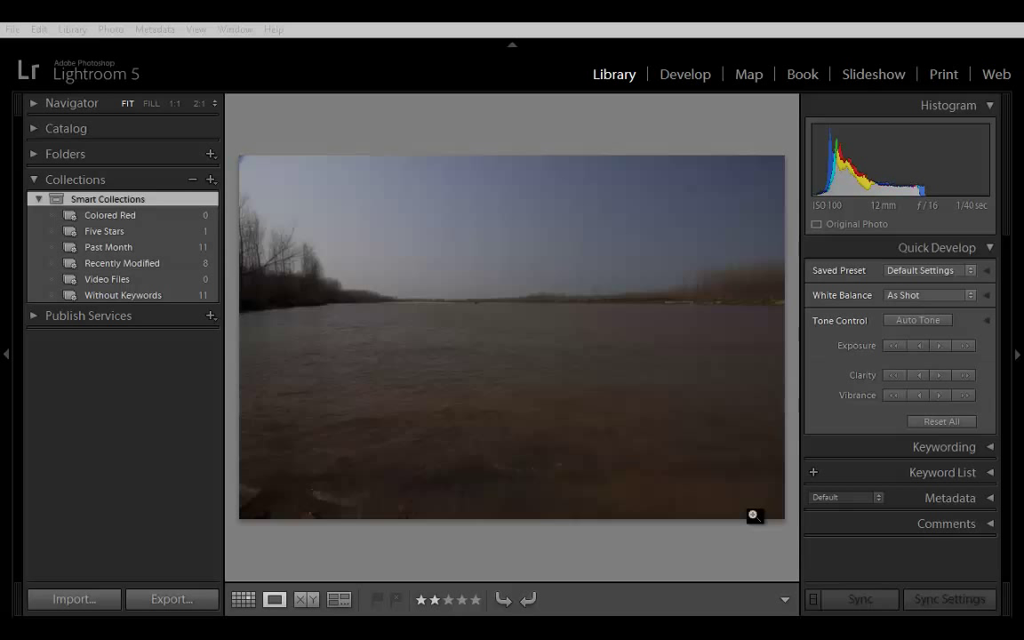
# Reopen the river photo enlarged, then raise Exposure two steps and Clarity one step in Quick Develop.
pyautogui.click(243, 599)
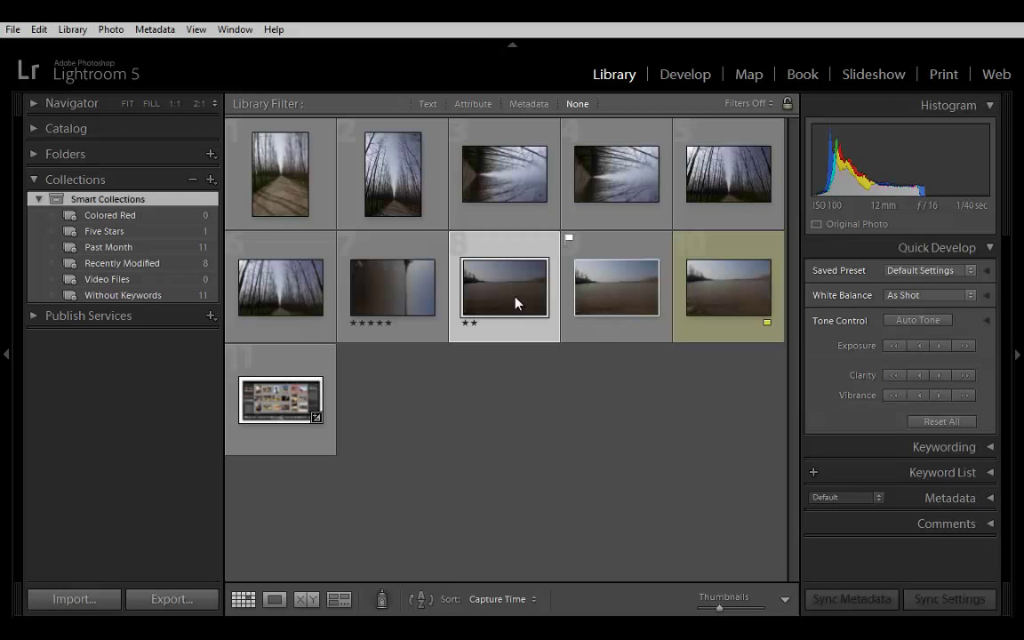
pyautogui.doubleClick(516, 300)
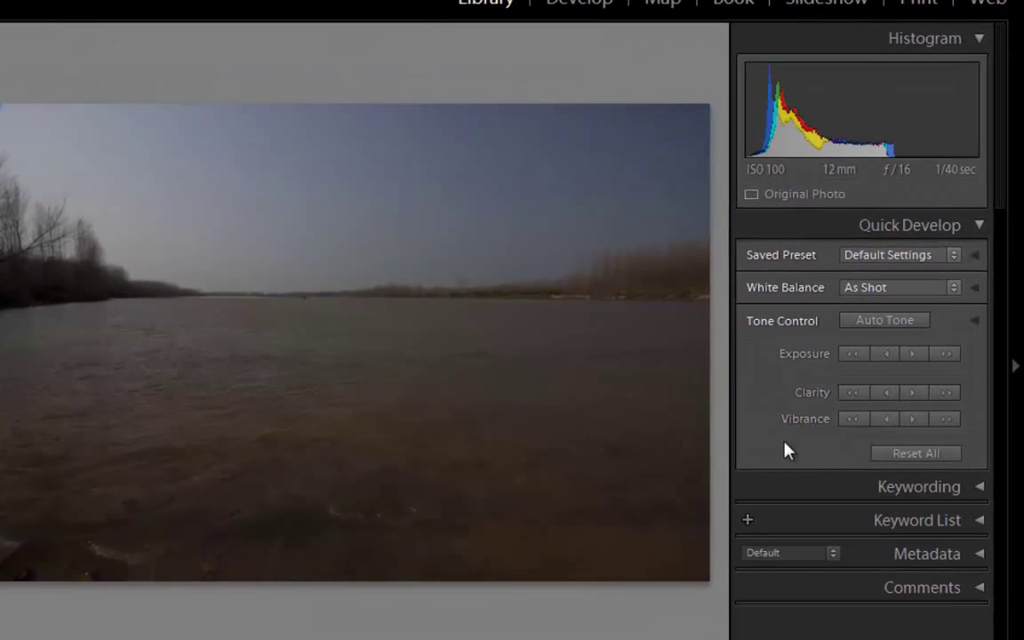
pyautogui.click(917, 356)
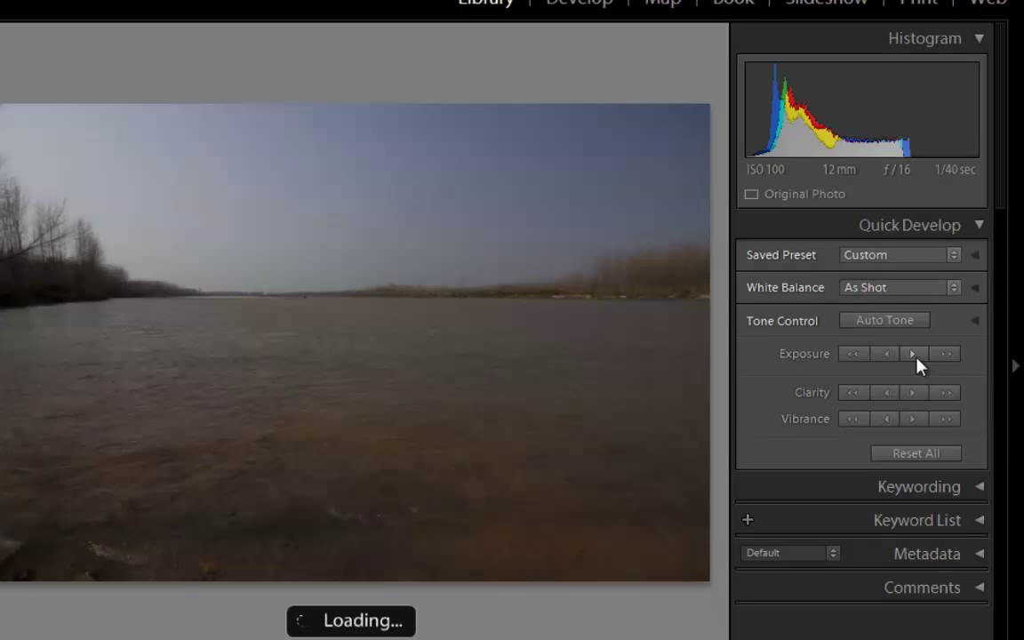
pyautogui.click(917, 357)
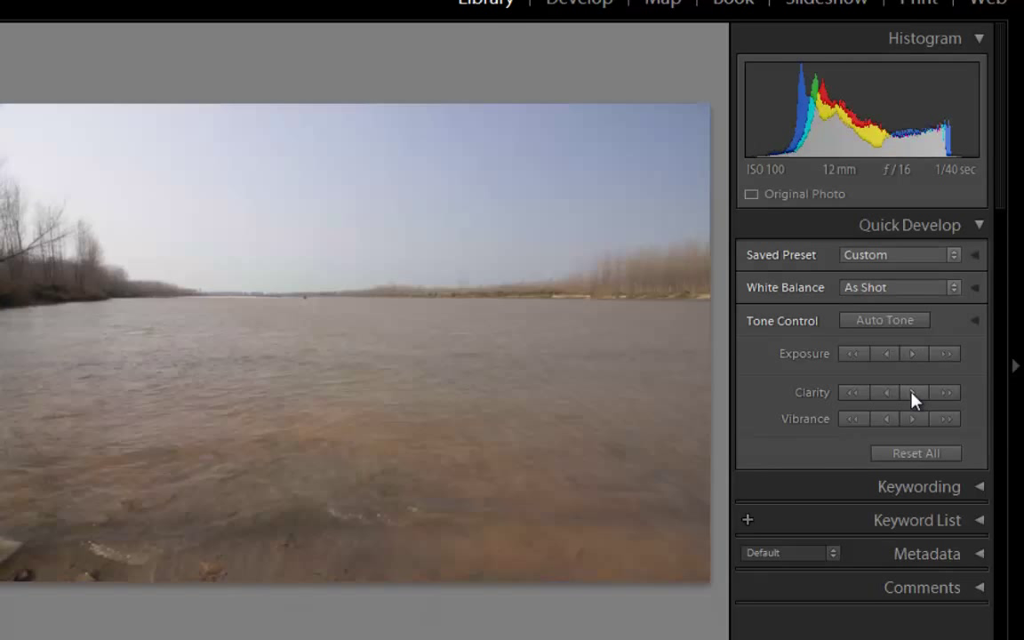
pyautogui.click(913, 392)
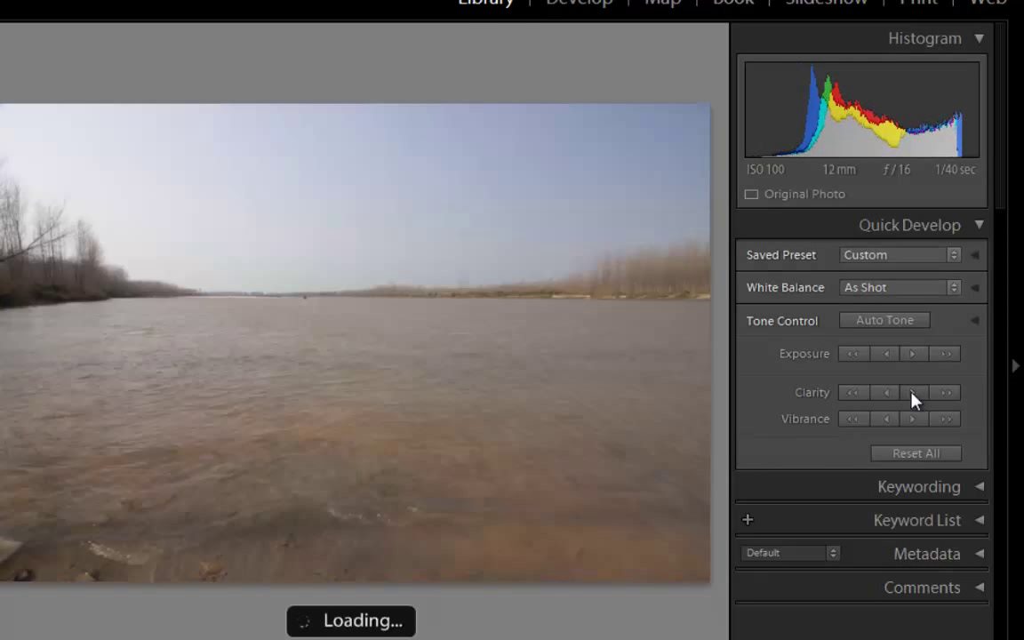